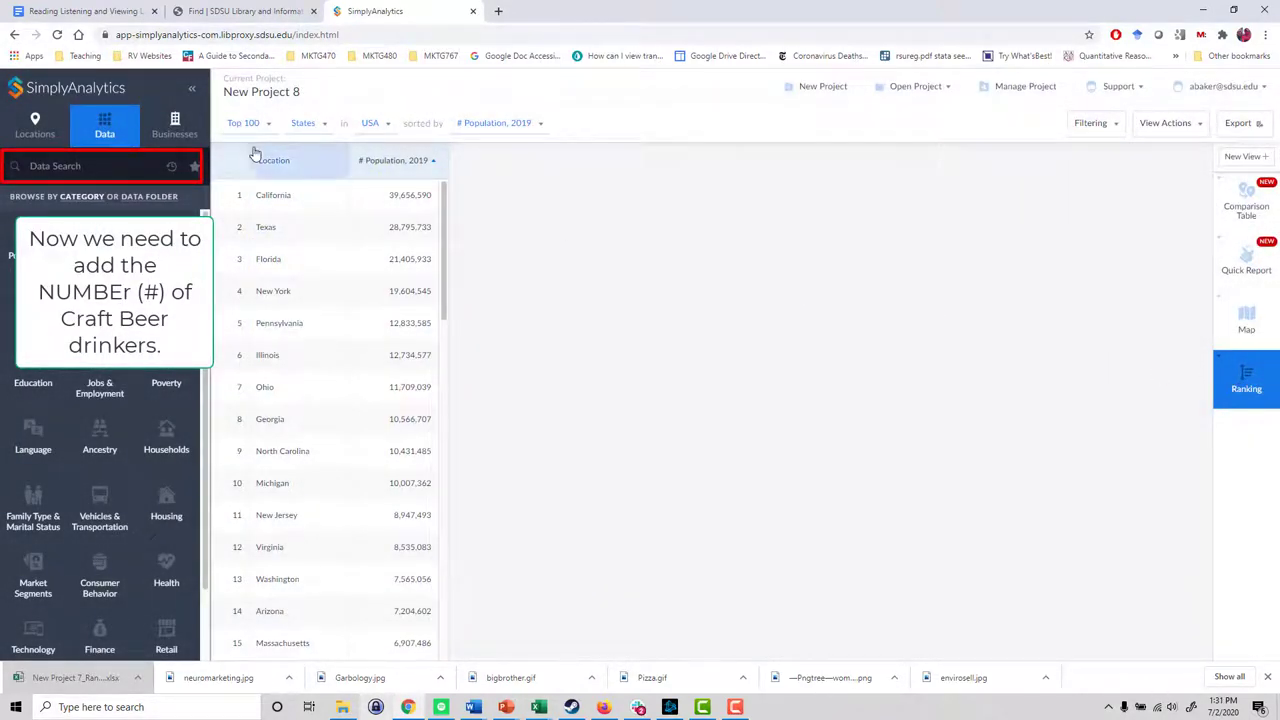
- Search the data for "craft beer" and add the number (#) variable for people who do drink craft/microbrewed beer (YES) to the ranking
left_click(120, 172)
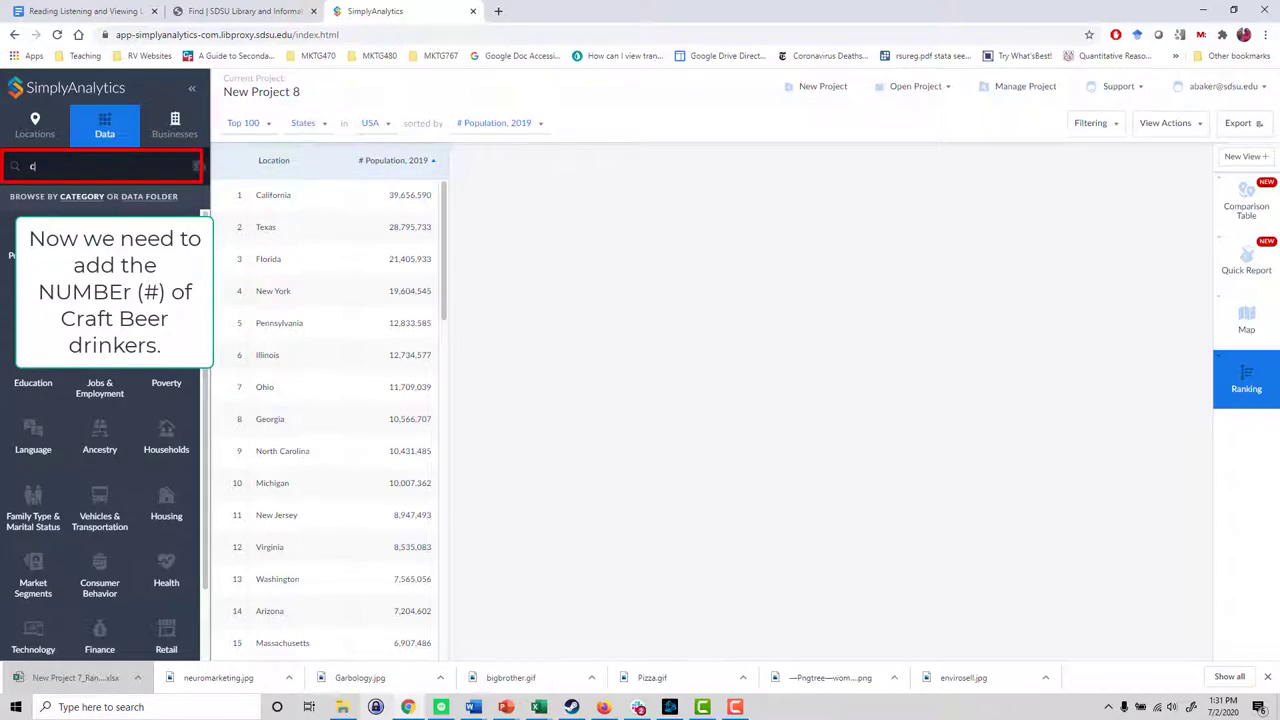
type("craft beer")
key("Return")
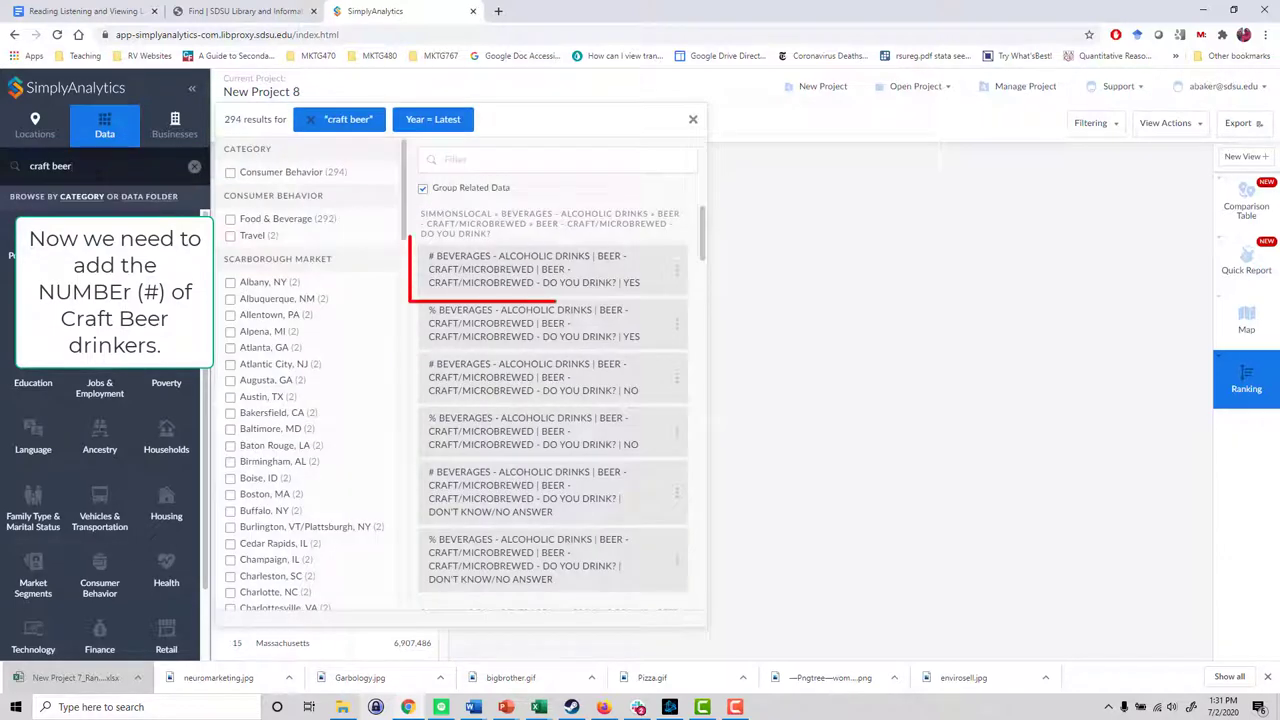
left_click(566, 274)
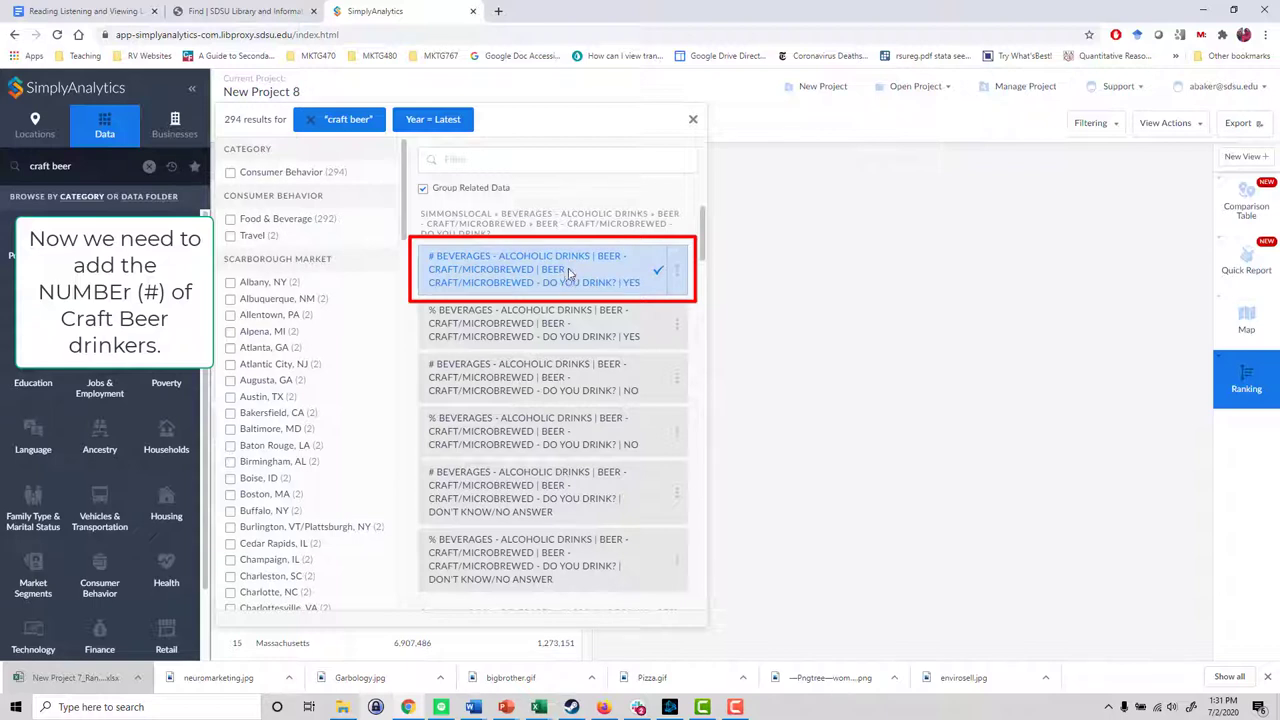
left_click(692, 120)
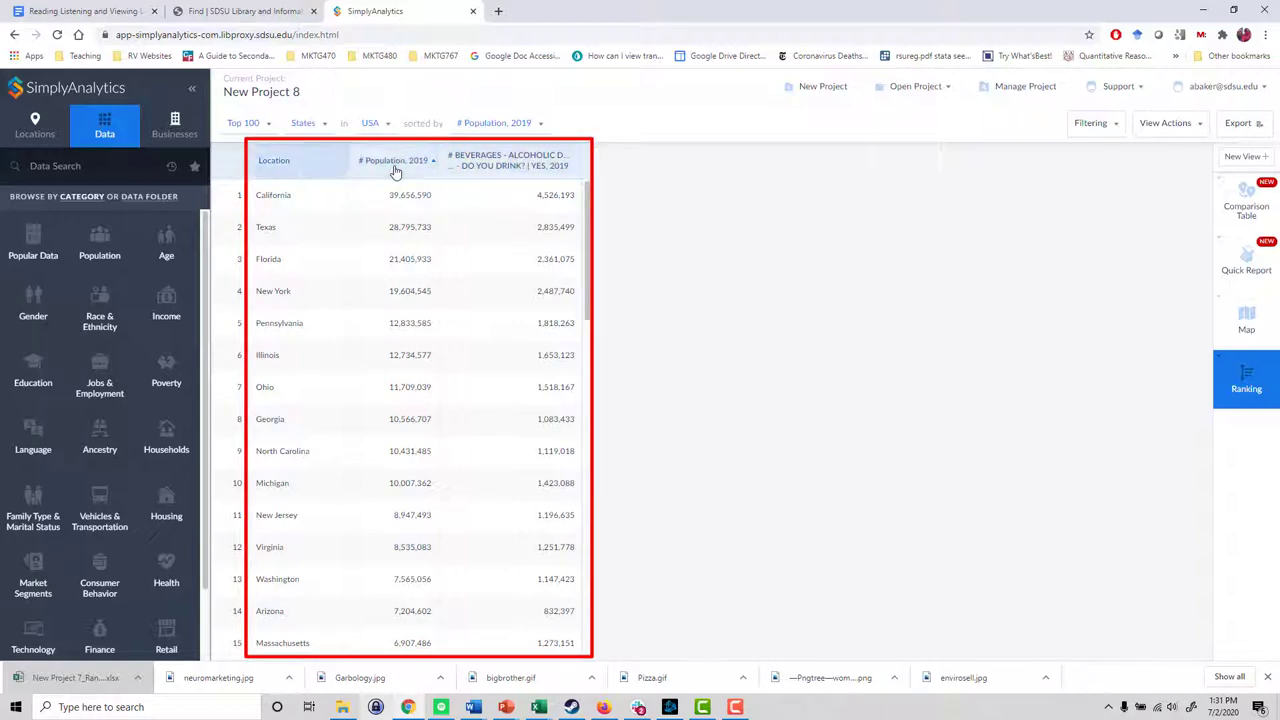
- Sort the ranking's locations A-Z and export the table to Excel
left_click(343, 160)
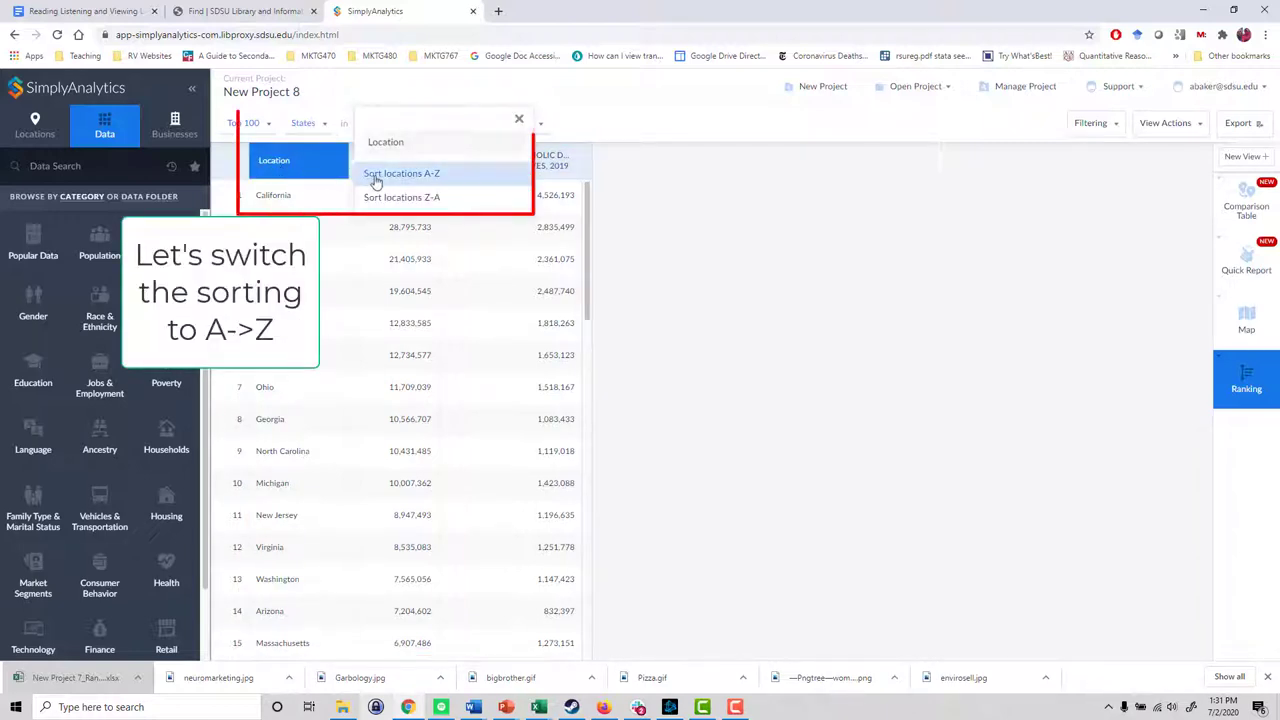
left_click(412, 172)
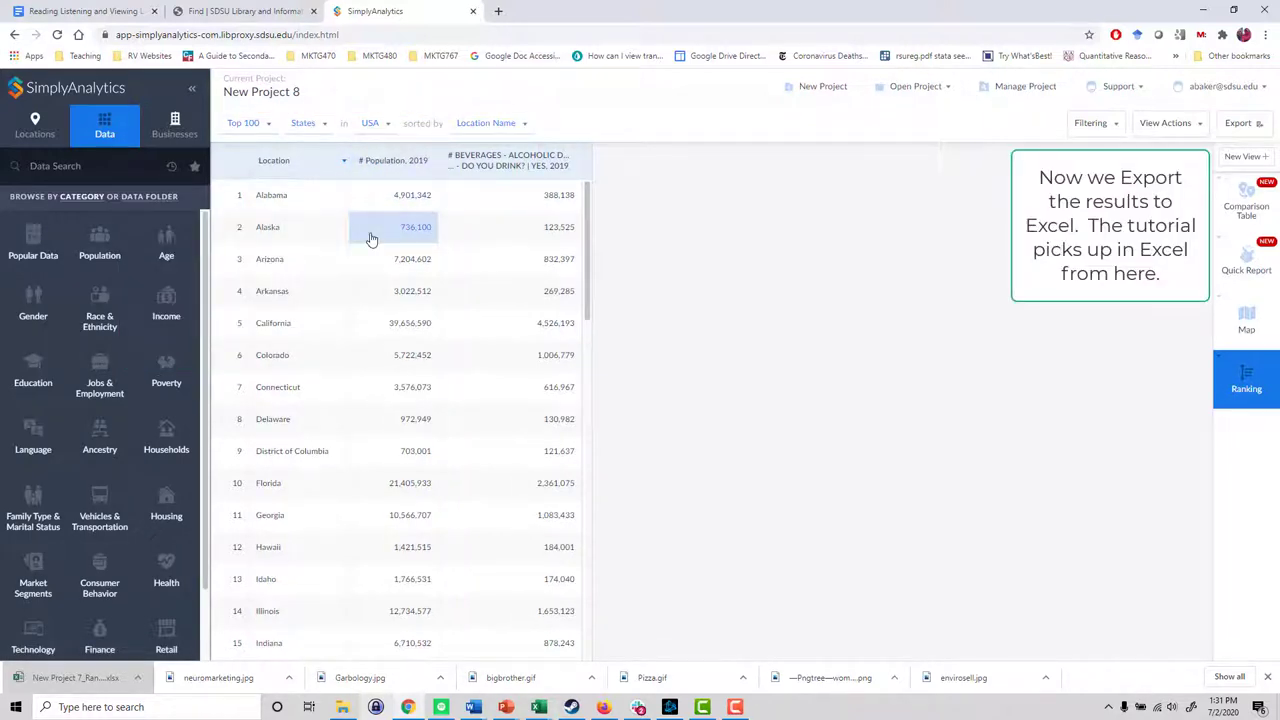
left_click(1240, 128)
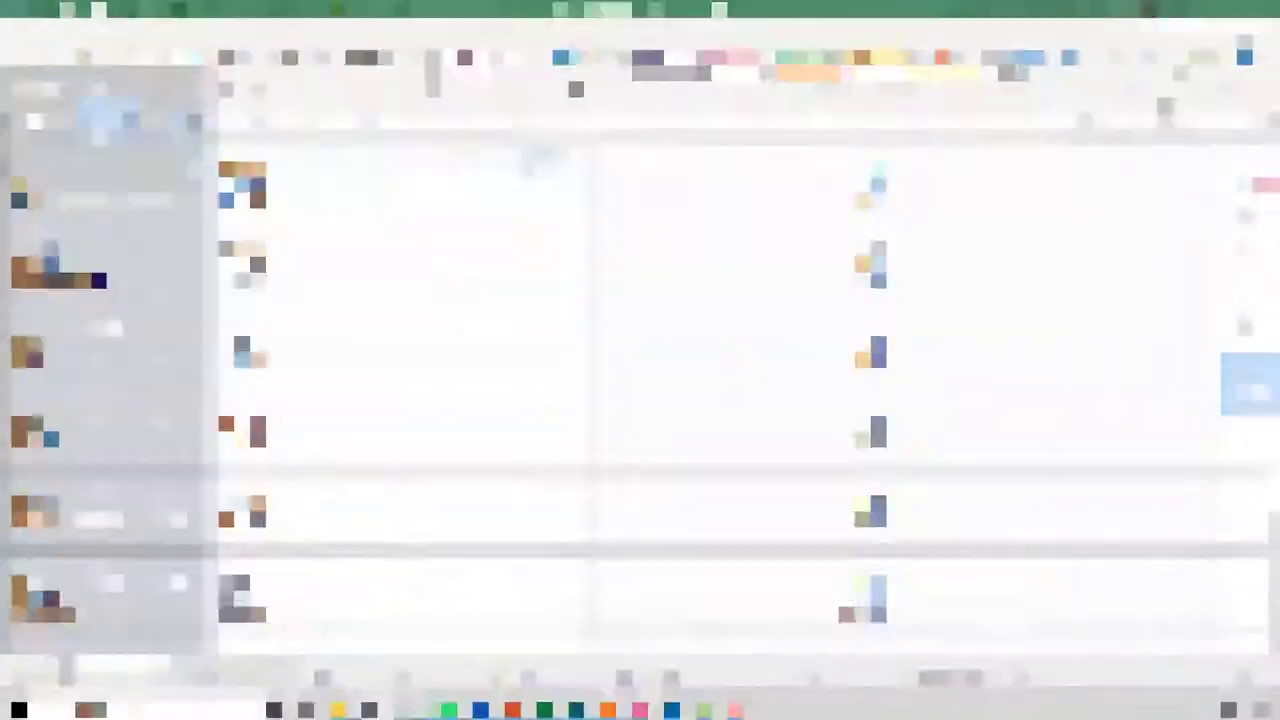
- Rename the heading in D1 to "Drinks Craft Beer", and resize row 1 taller and column D to fit its contents
left_click_drag(9, 165, 9, 211)
left_click(447, 203)
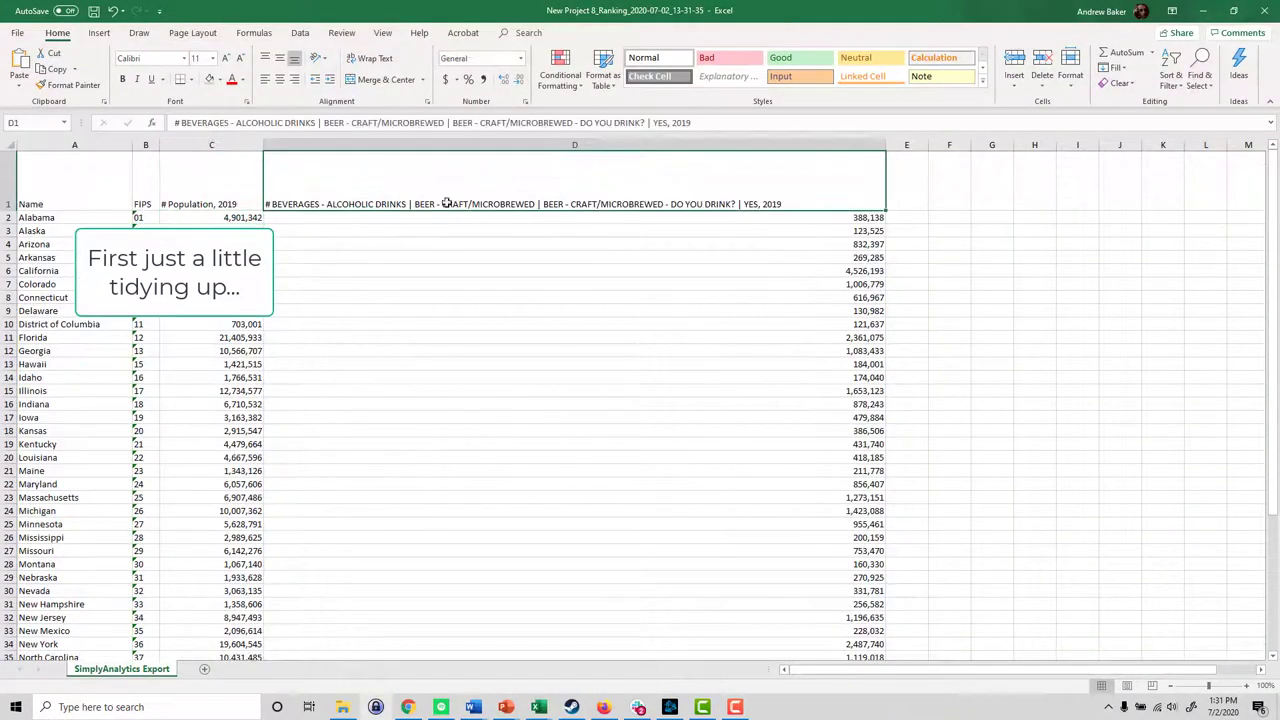
type("Drinks")
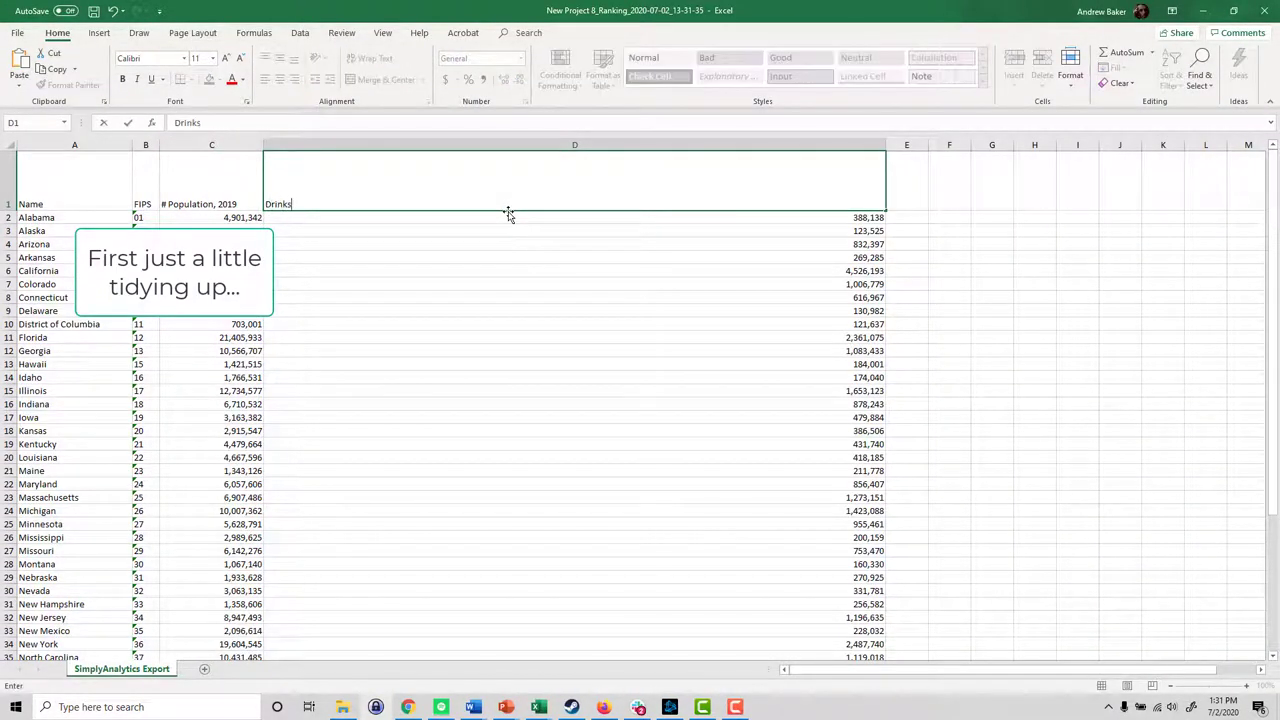
type(" Craft Beer")
key("Return")
double_click(885, 146)
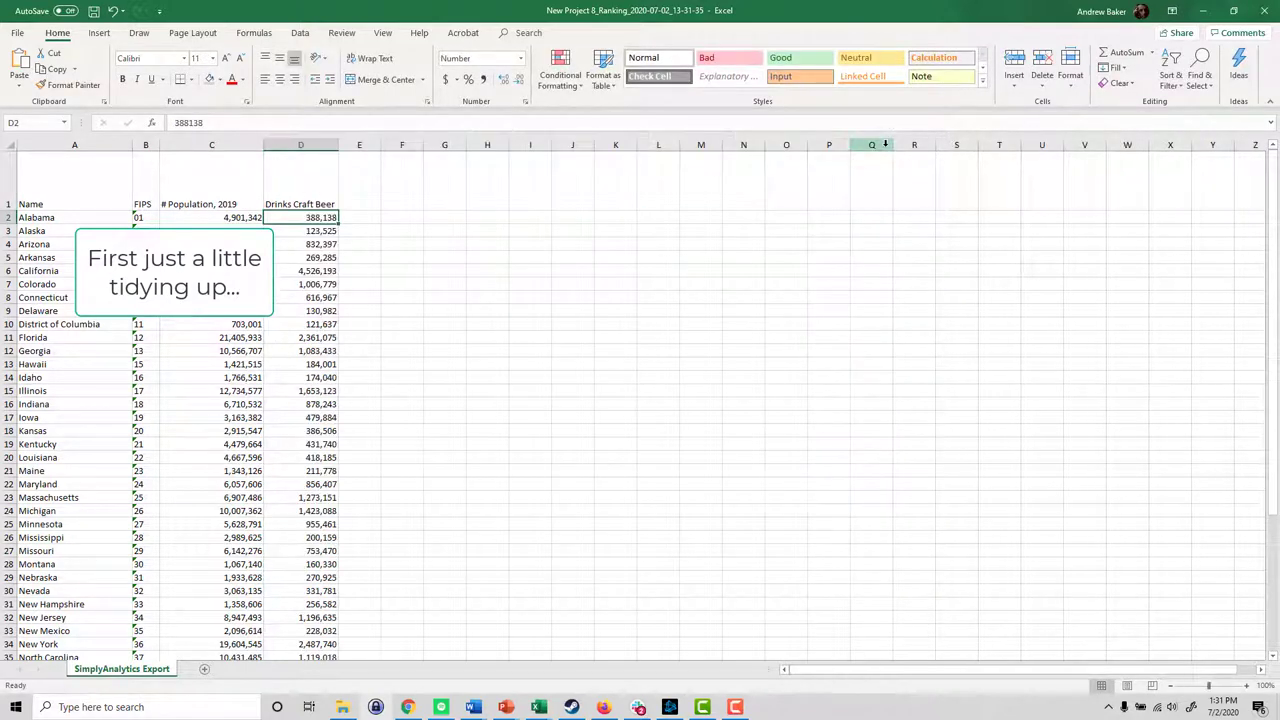
- Add the column headings "% Detail", "% Target" and "INDEX" in cells E1, F1 and G1
left_click(373, 187)
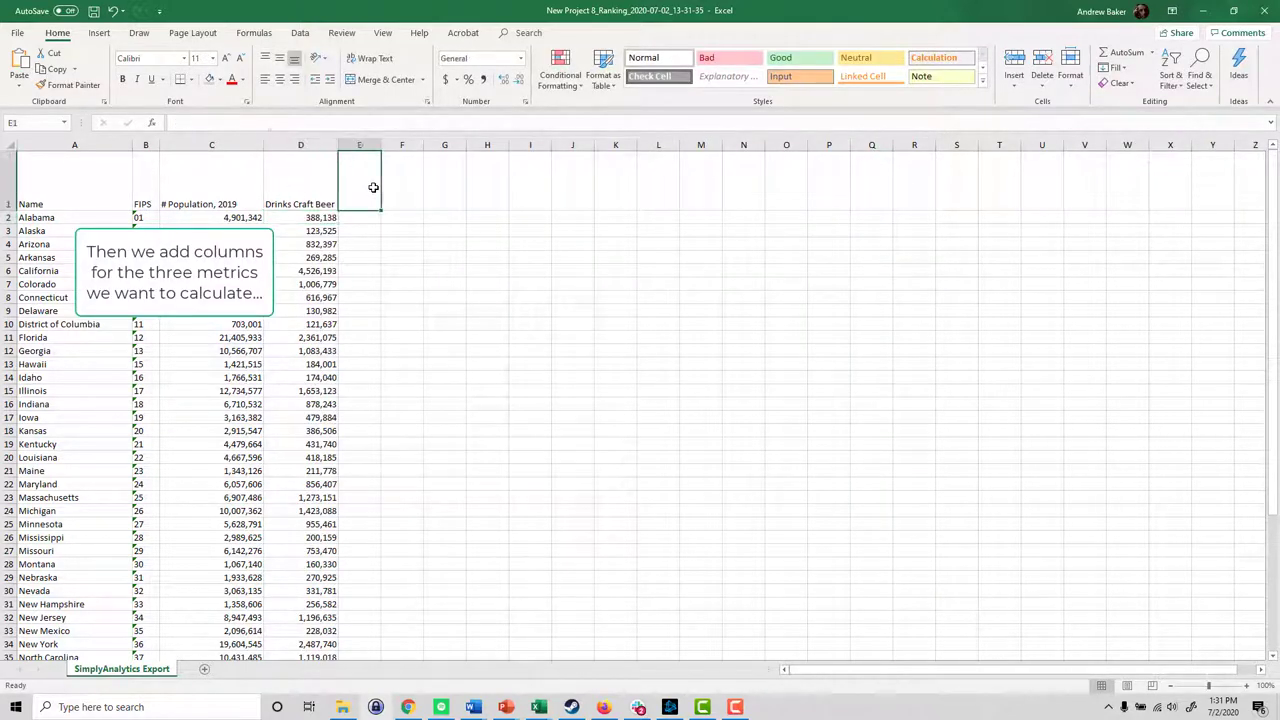
type("% Detail")
key("ctrl+Return")
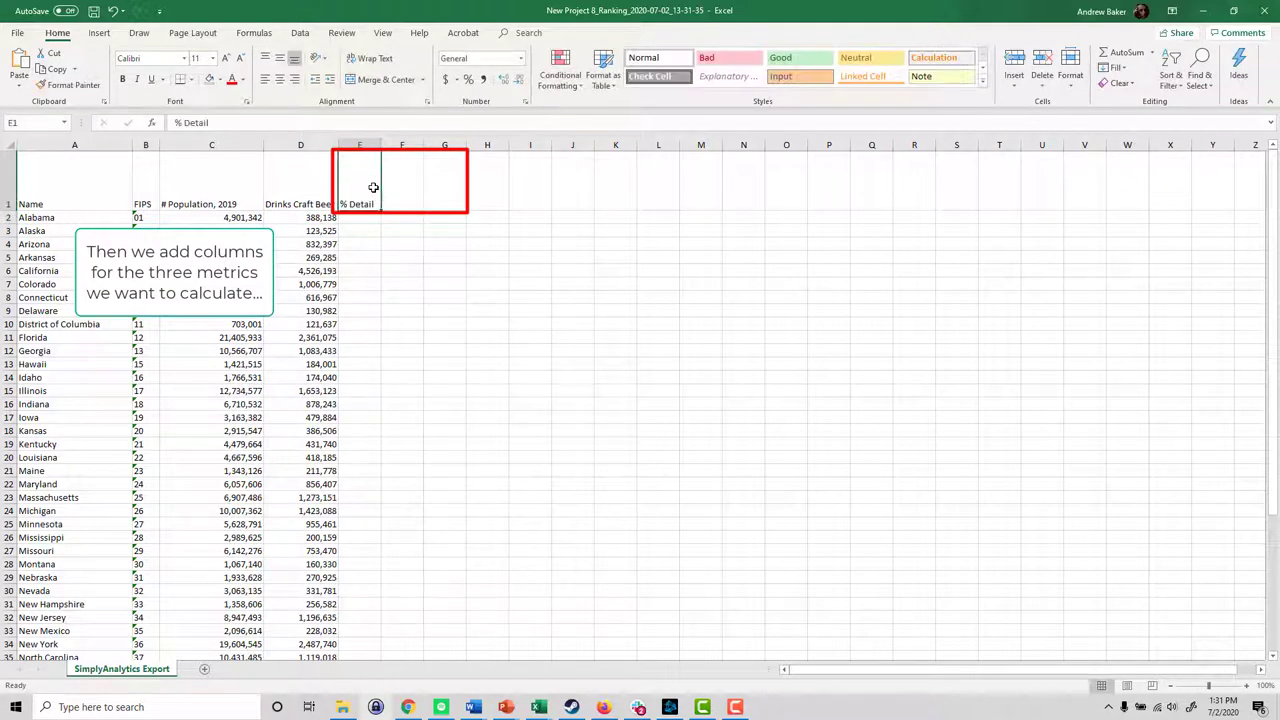
key("Right")
type("%")
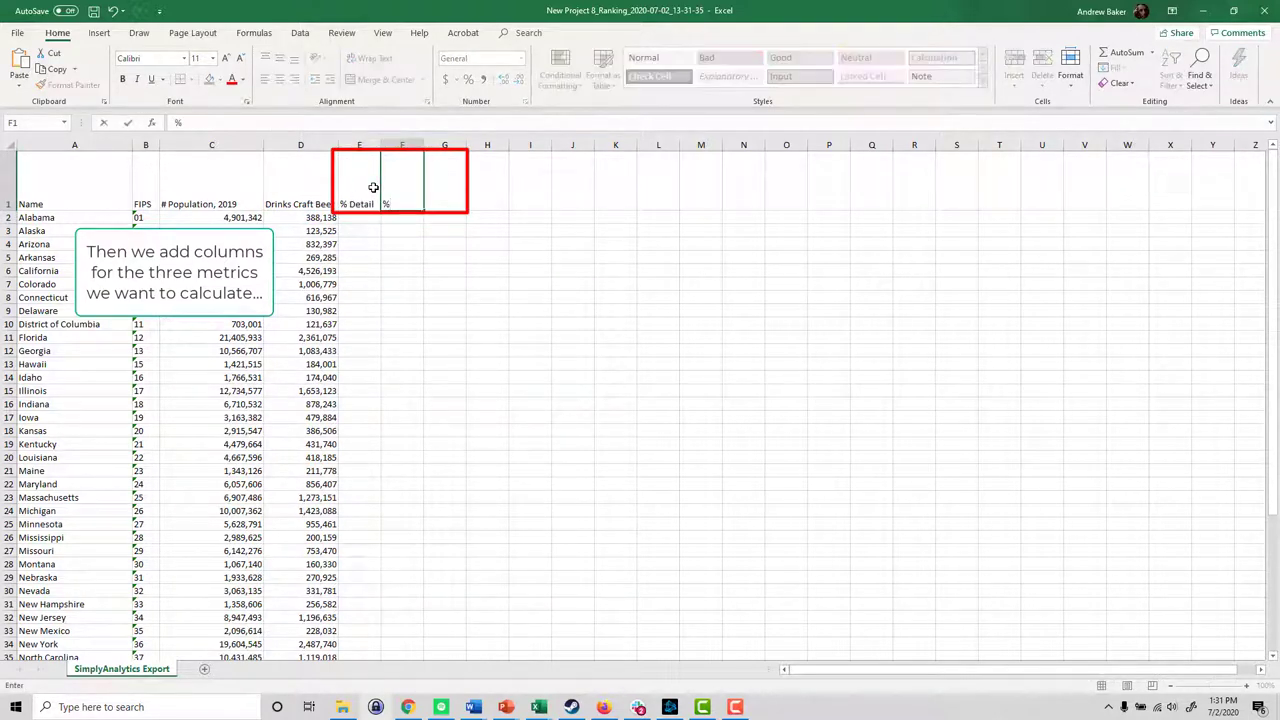
type(" Target")
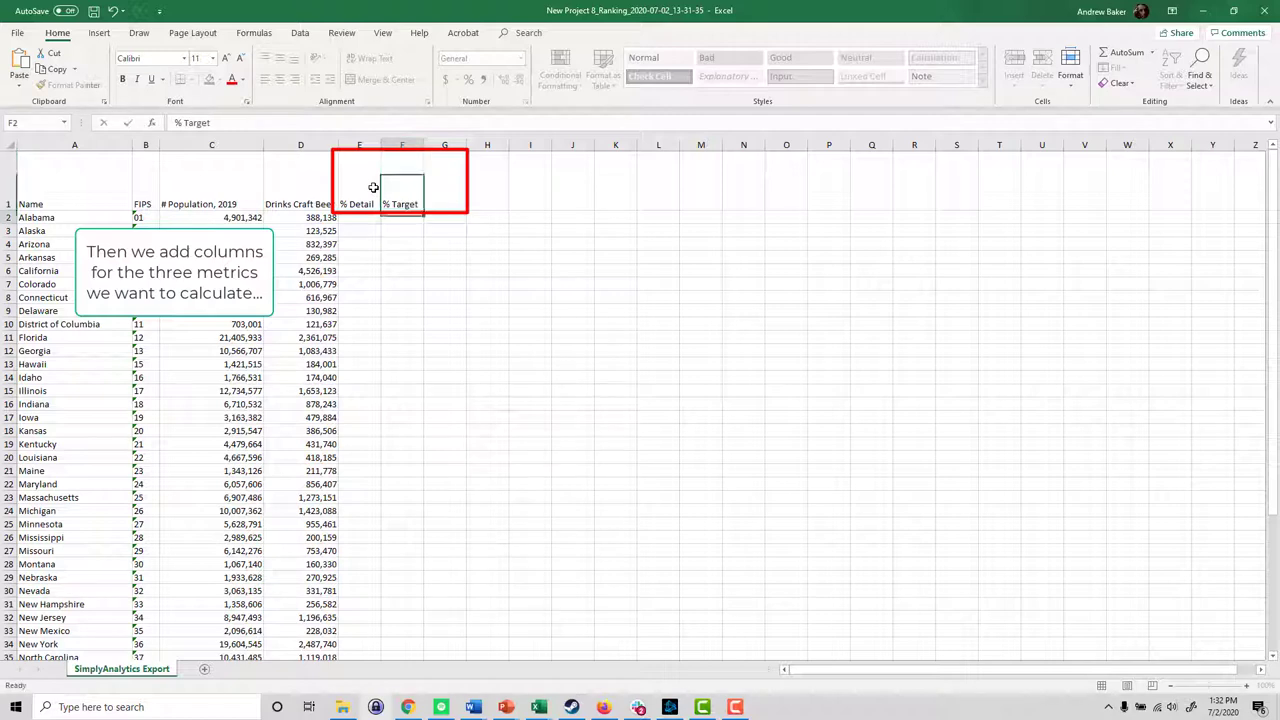
key("Tab")
type("INDEX")
key("Return")
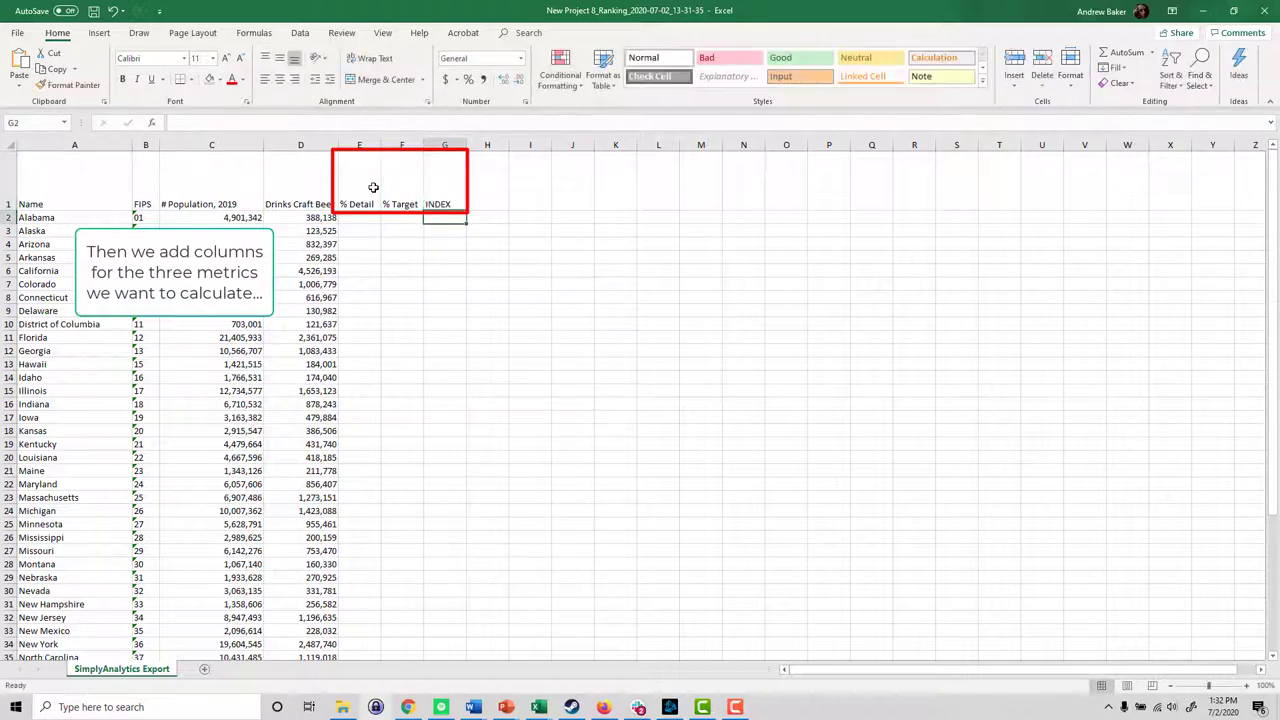
- Label cell A53 "TOTAL USA" and total the population in C53 with the formula =SUM(C2:C52)
scroll(391, 329, "down", 10)
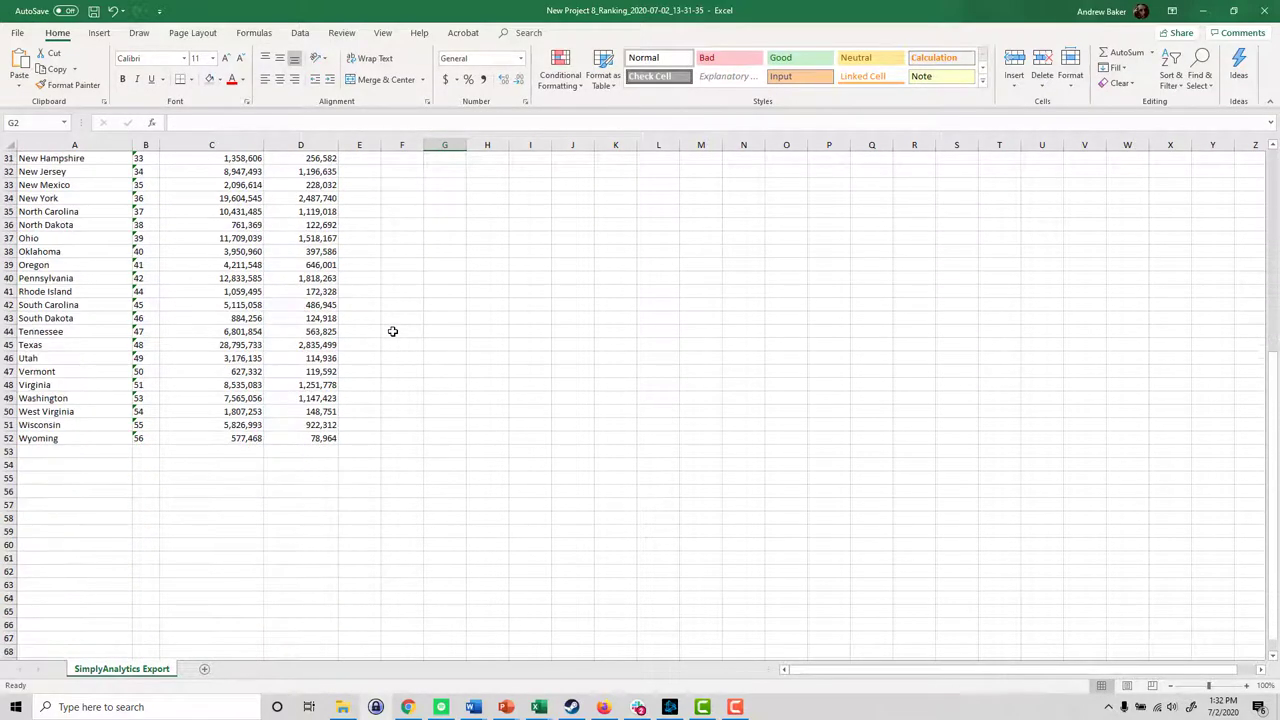
left_click(88, 450)
type("TOT")
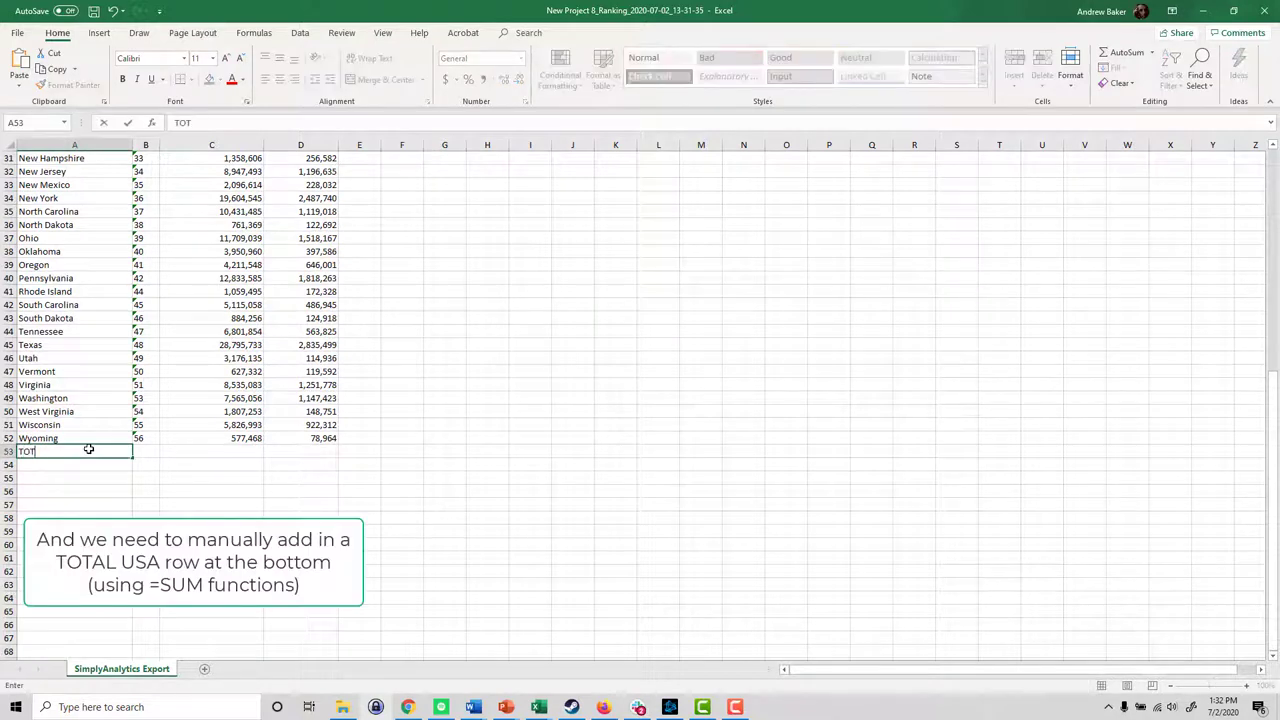
key("Tab")
key("Tab")
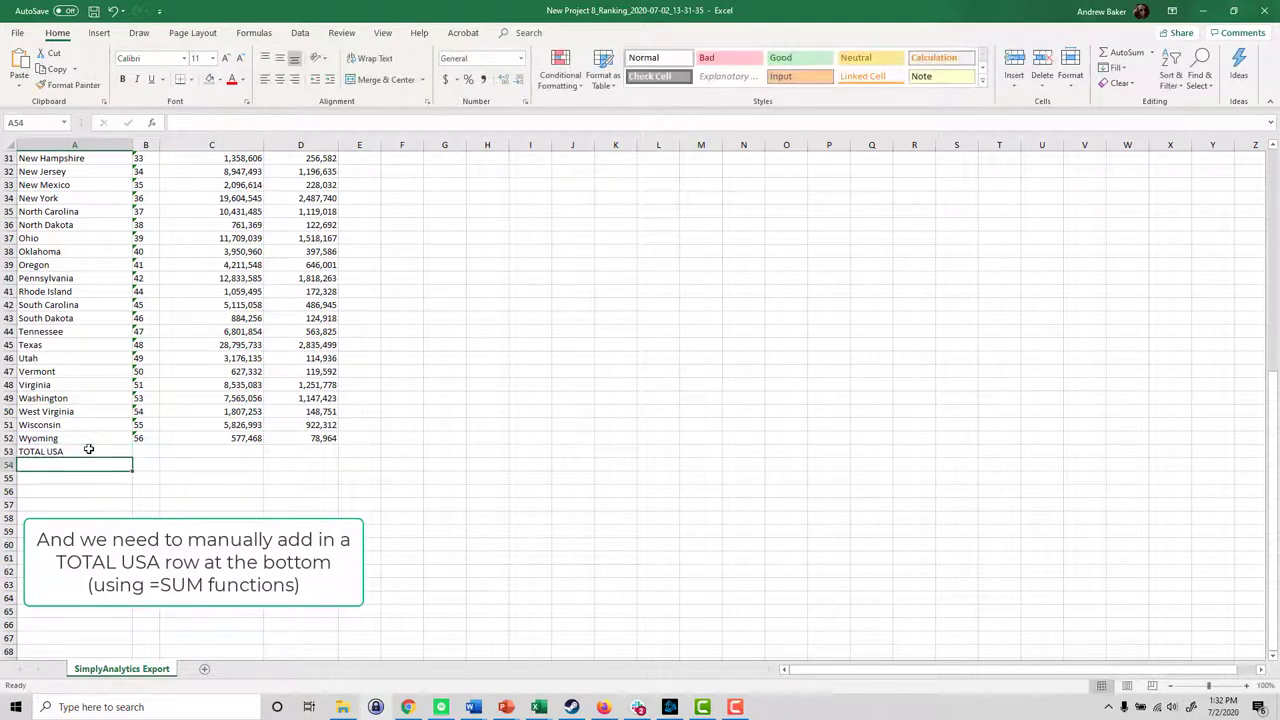
type("=sum(")
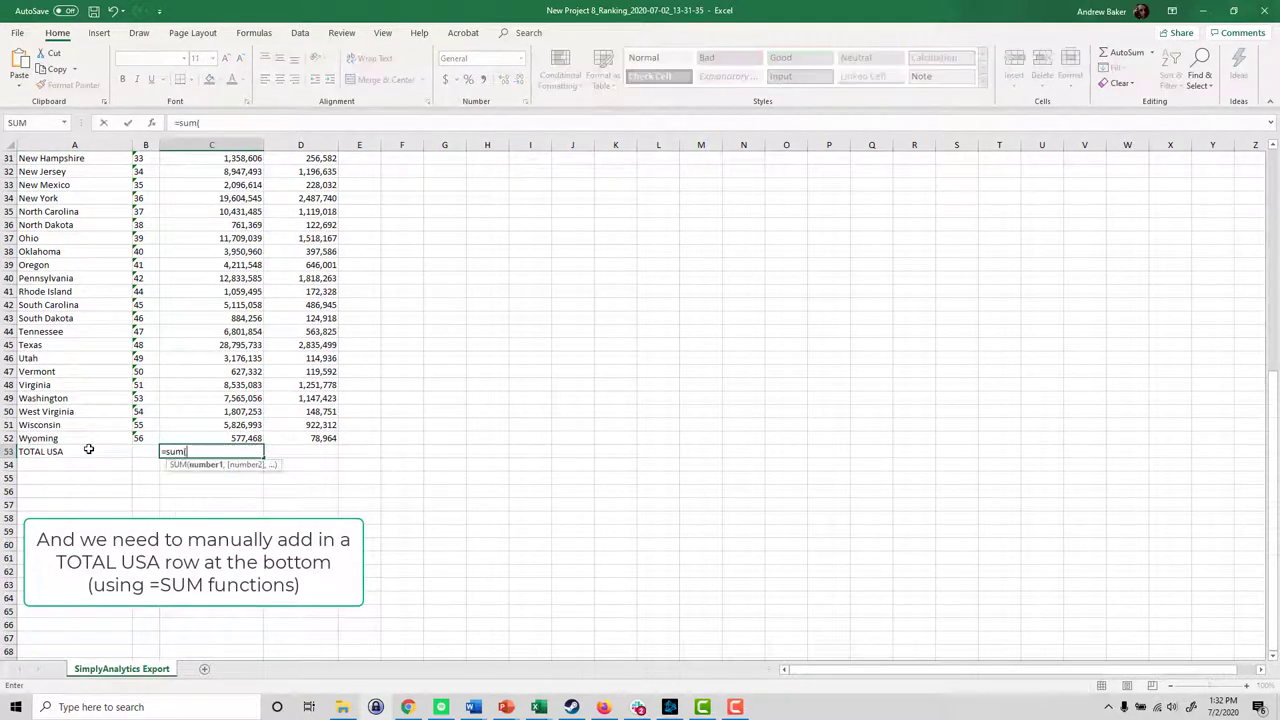
left_click_drag(230, 440, 224, 221)
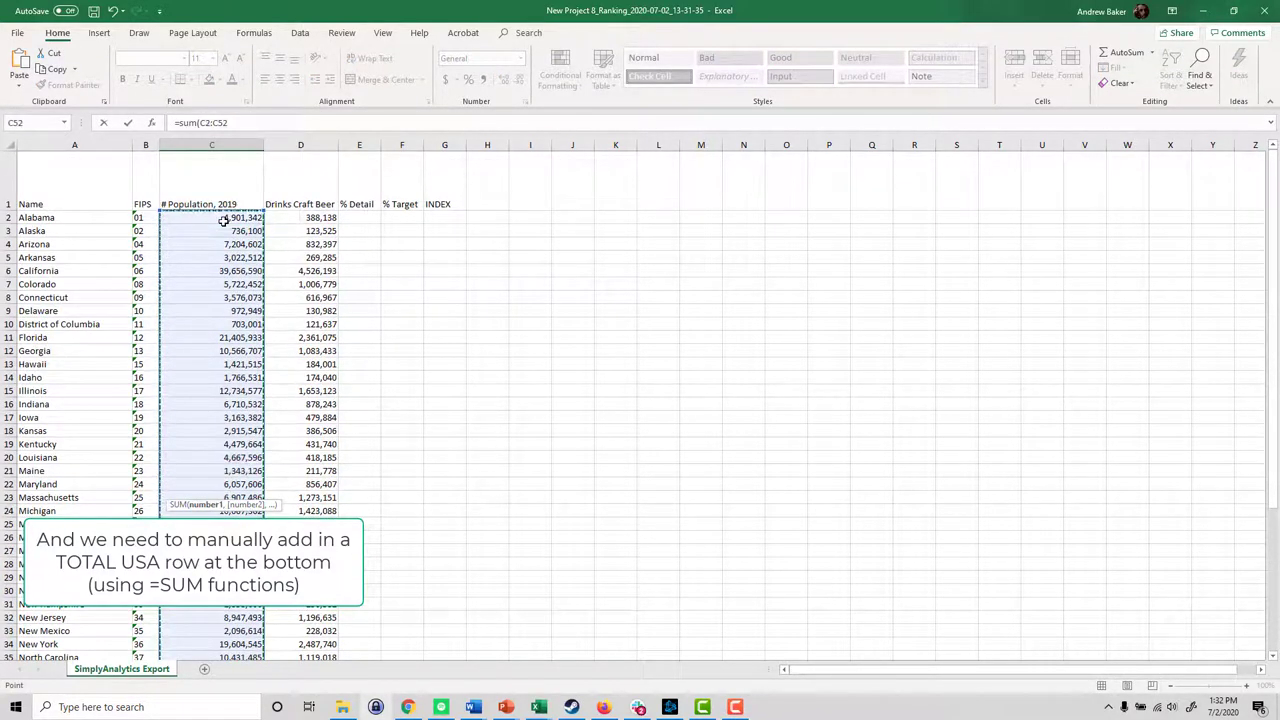
key("Return")
- Fill the SUM formula from C53 across to D53 to total the craft beer drinkers
scroll(224, 221, "down", 3)
left_click(239, 505)
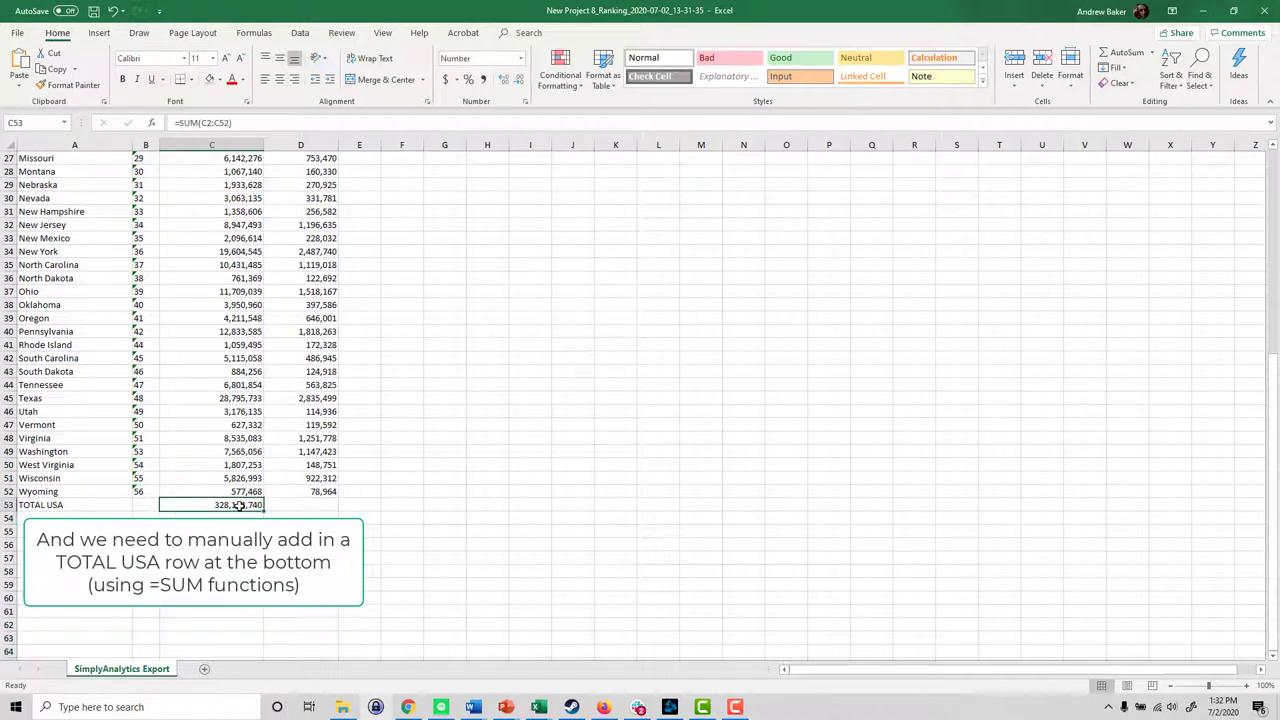
left_click_drag(263, 509, 340, 510)
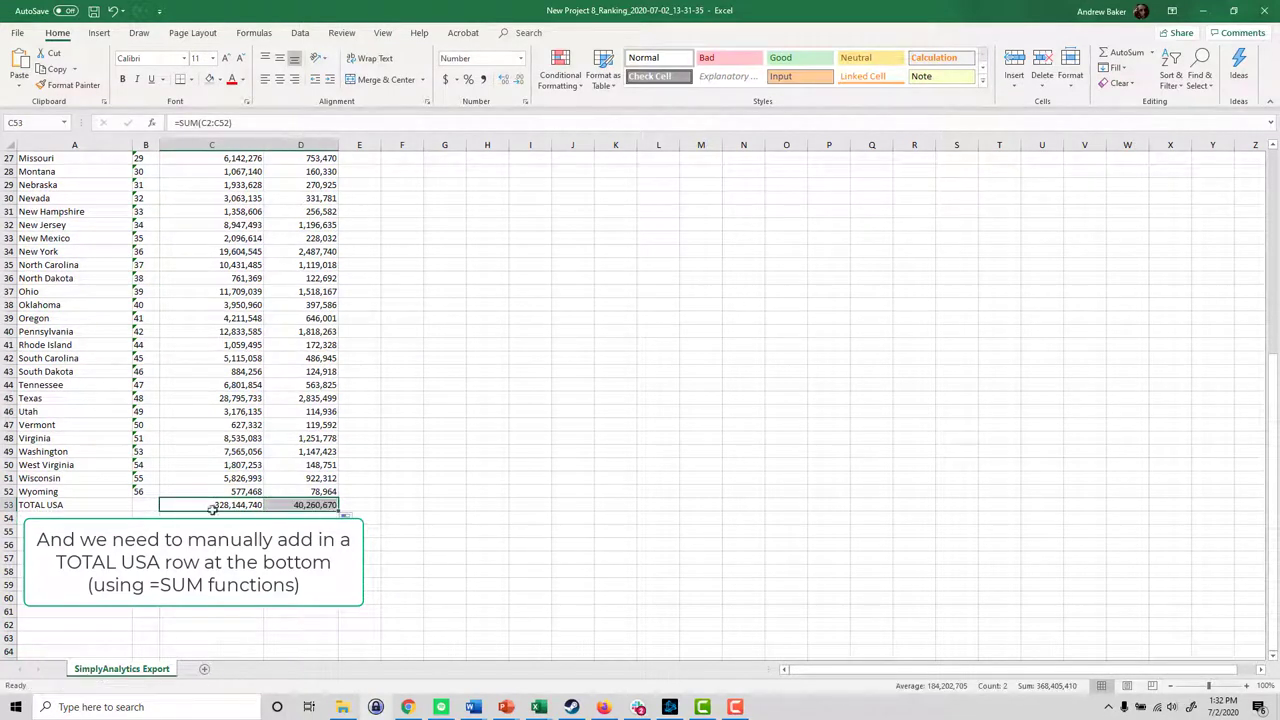
- Format the TOTAL USA row, A53:G53, with a light grey fill and bold text
left_click(78, 504)
left_click_drag(78, 504, 444, 505)
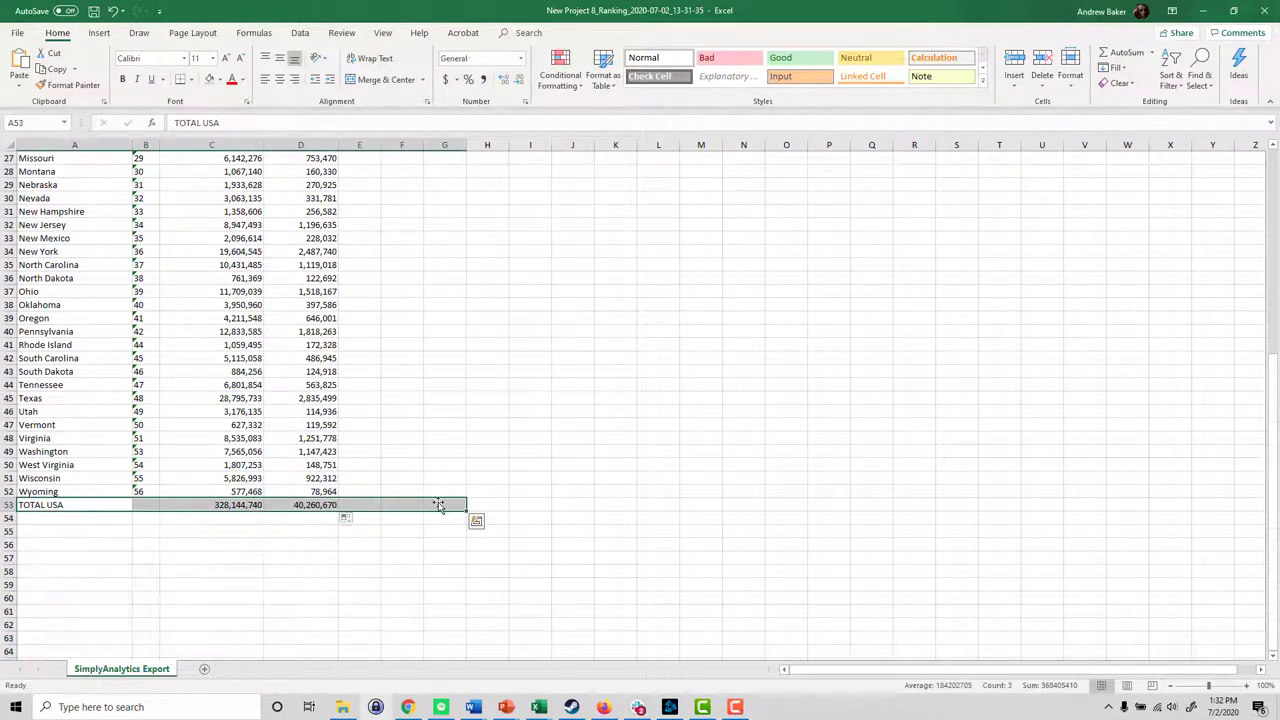
left_click(209, 80)
key("ctrl+b")
left_click(416, 436)
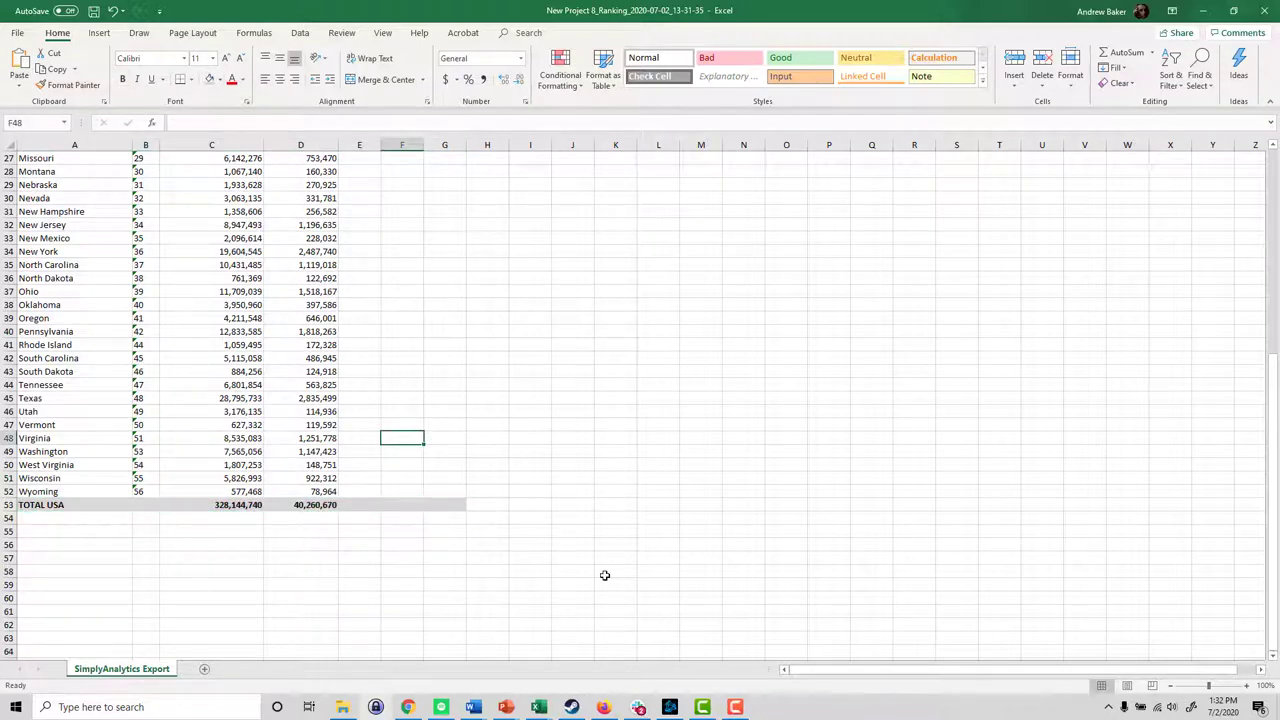
- Widen the % Detail, % Target and INDEX columns (E to G)
scroll(551, 567, "up", 9)
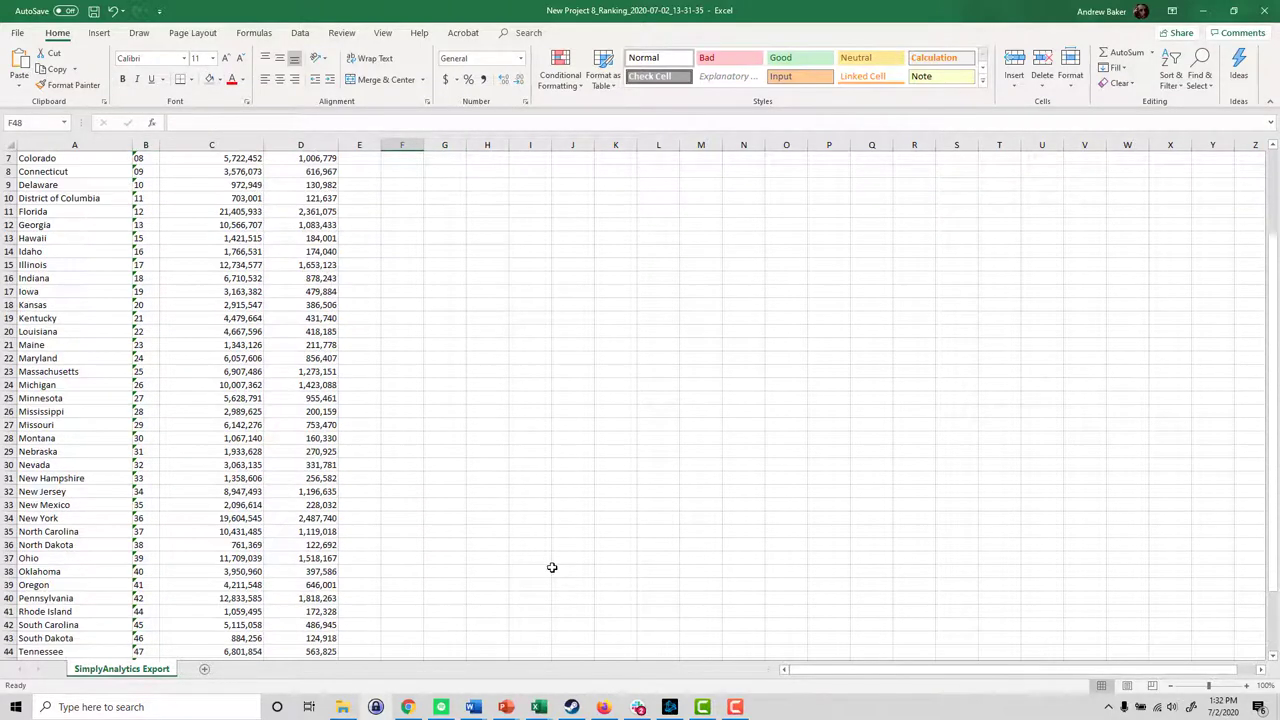
left_click(365, 220)
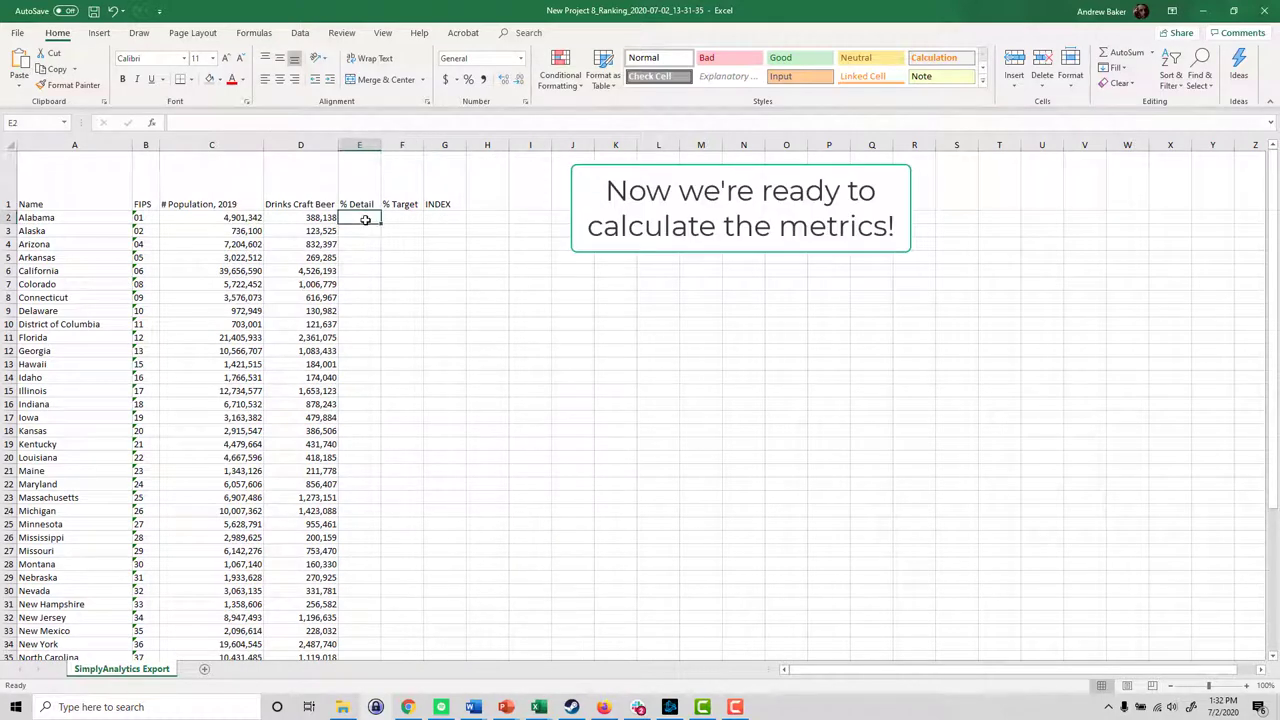
left_click_drag(381, 145, 478, 145)
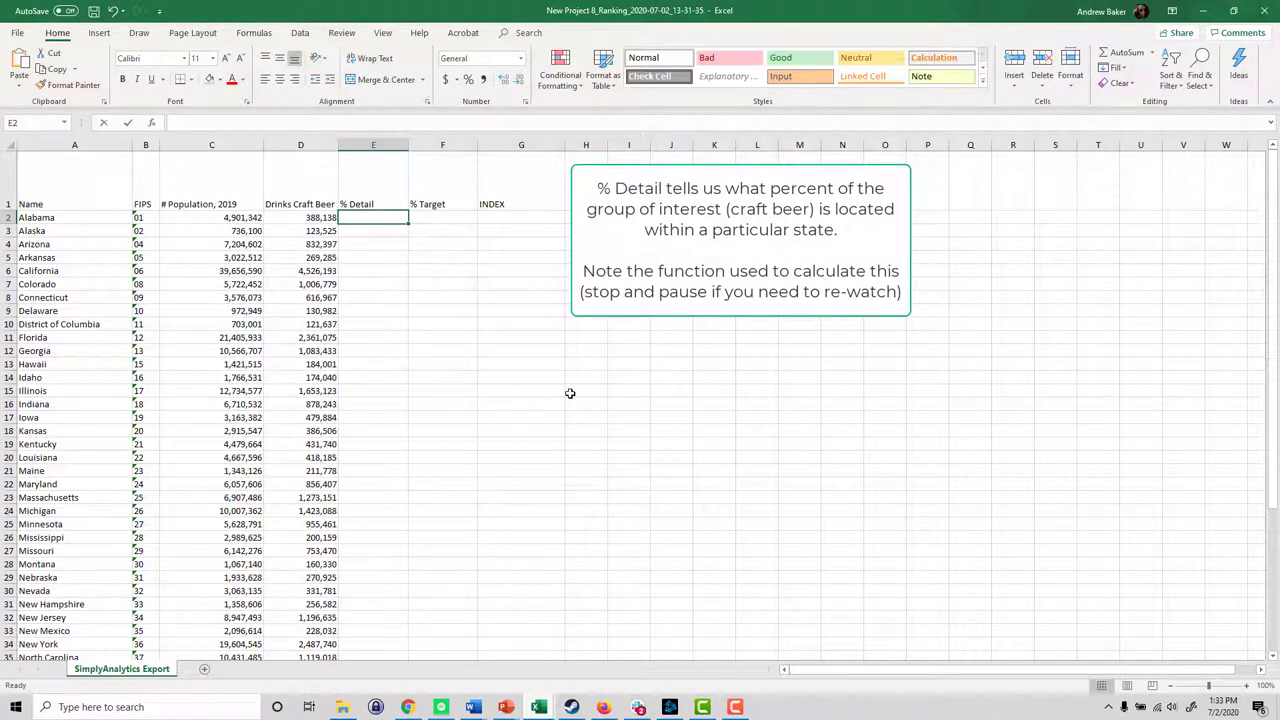
- Enter the formula =D2/$D$53 in E2 to calculate Alabama's % Detail
type("=")
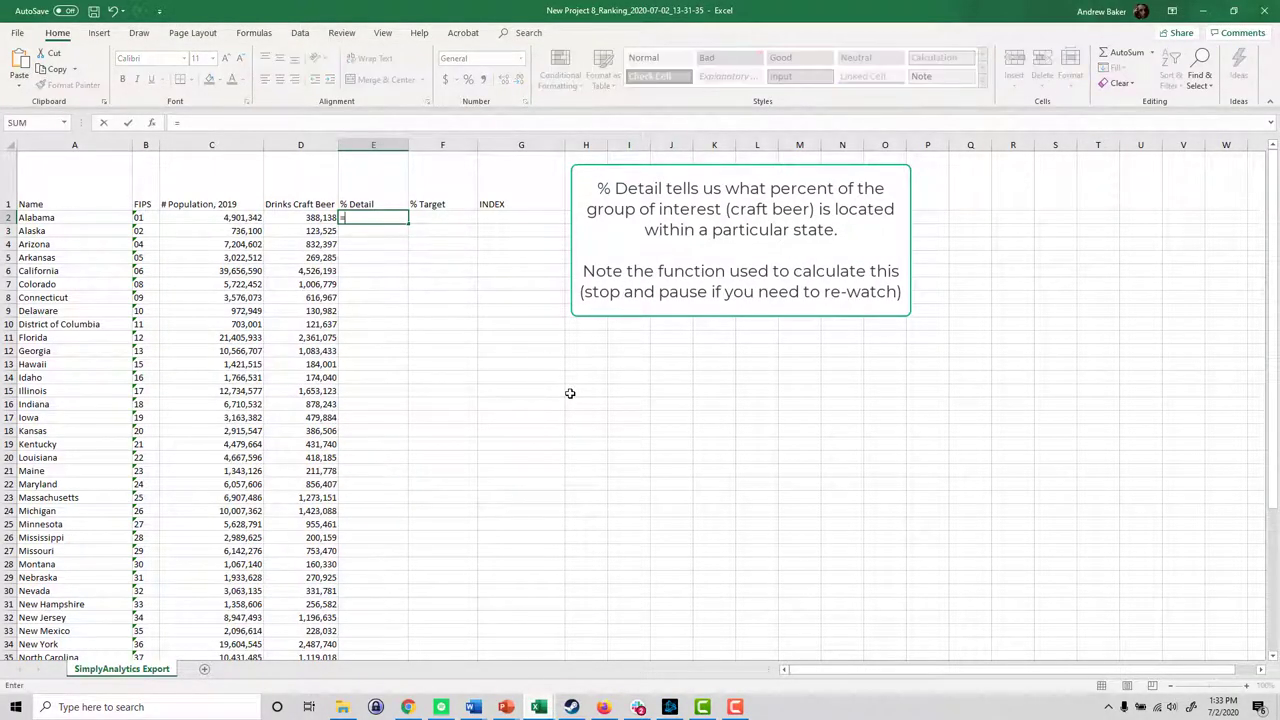
left_click(291, 217)
type("/")
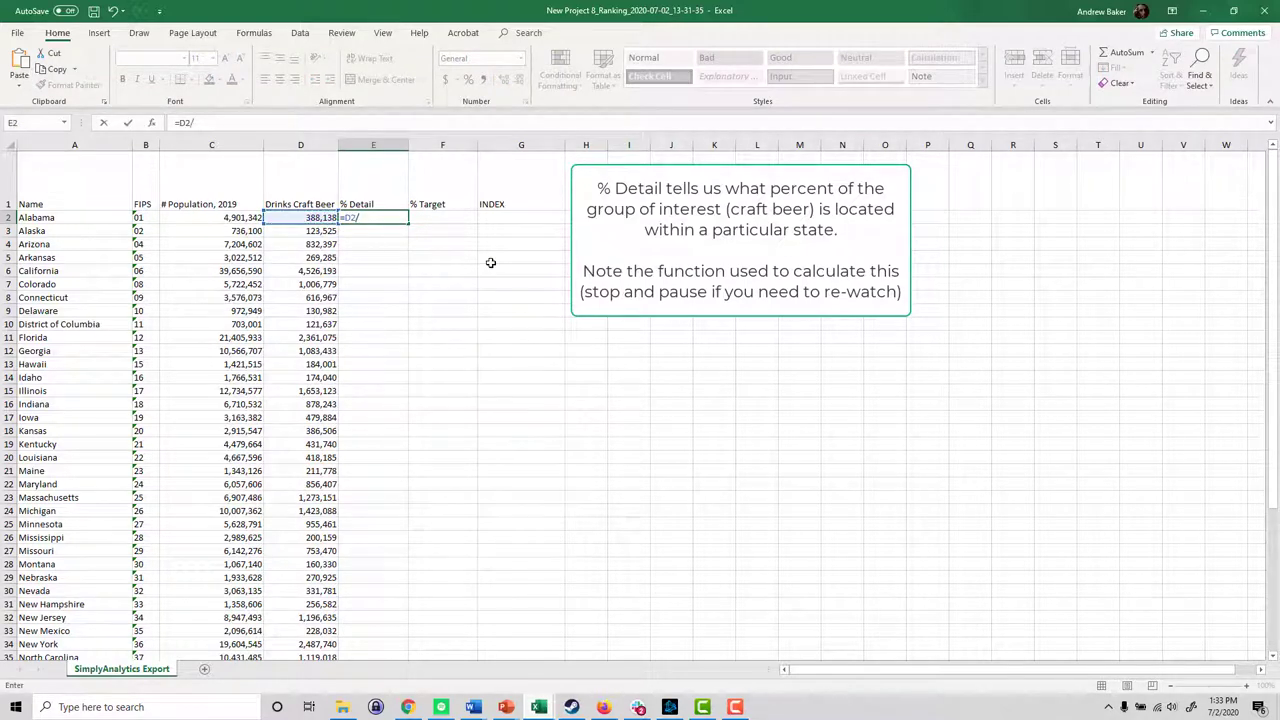
scroll(405, 289, "down", 10)
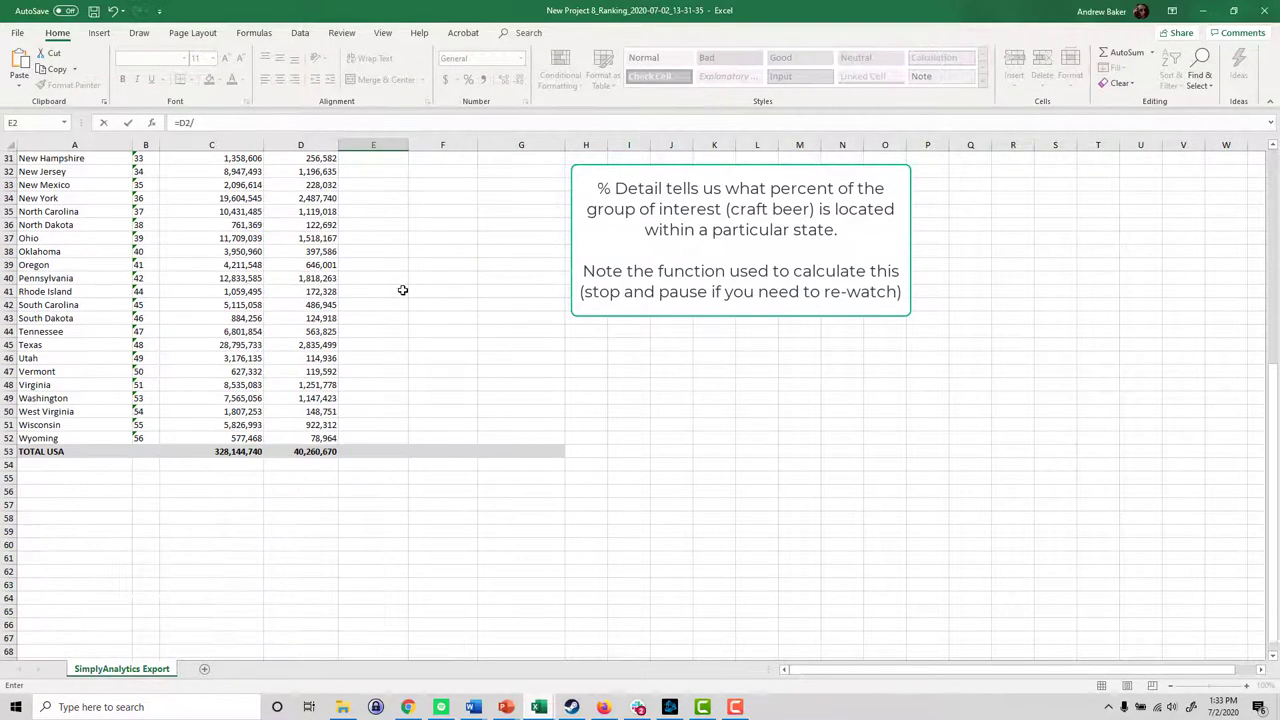
left_click(314, 452)
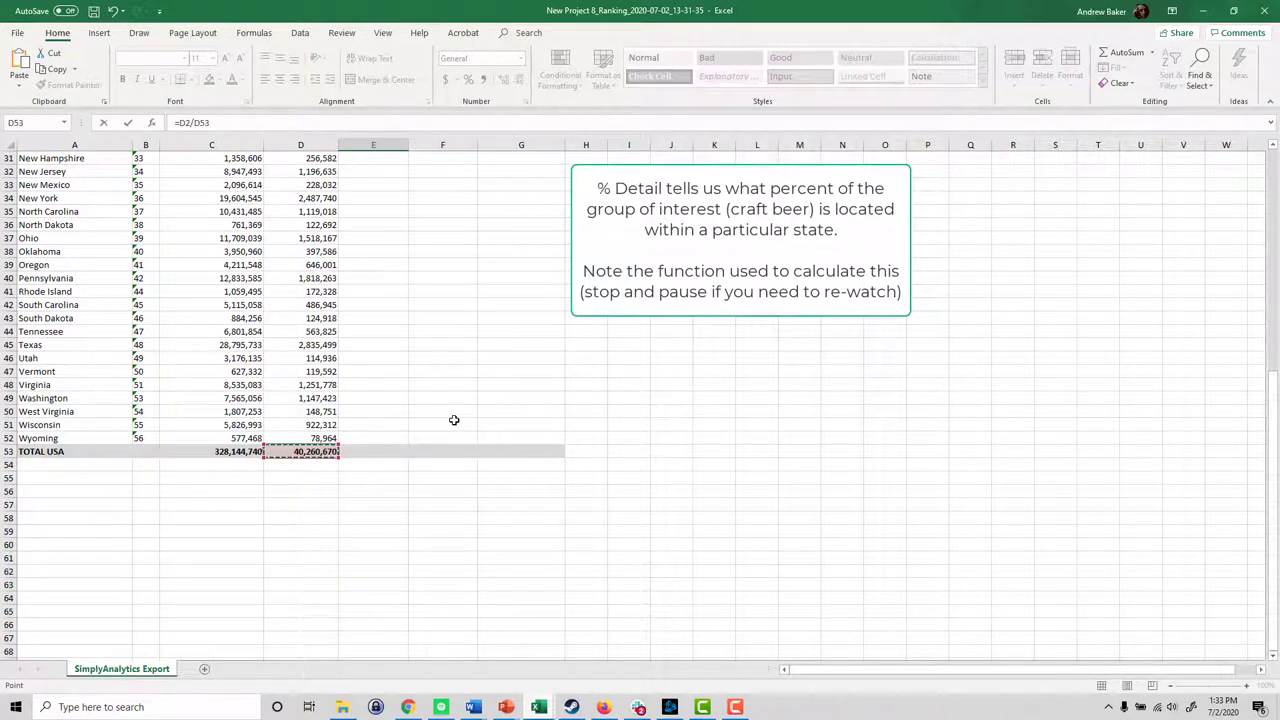
left_click(210, 121)
key("Return")
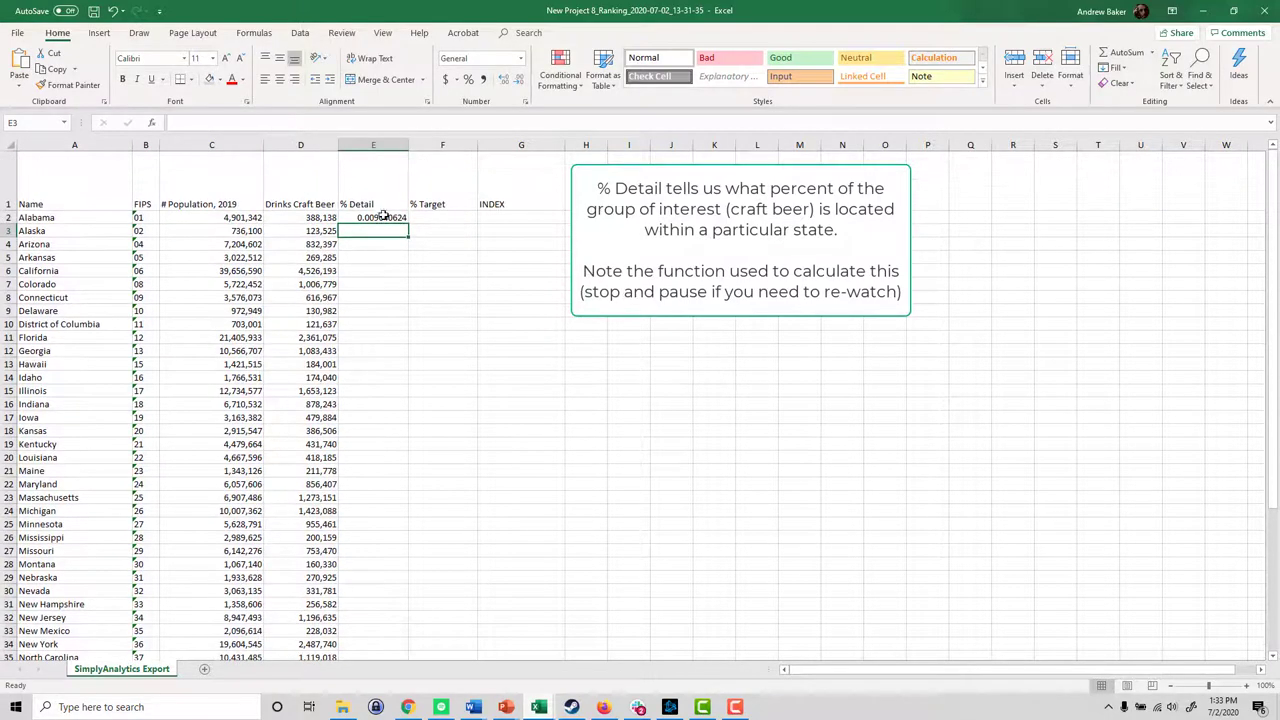
- Format E2 as a percentage with two decimal places
left_click(383, 215)
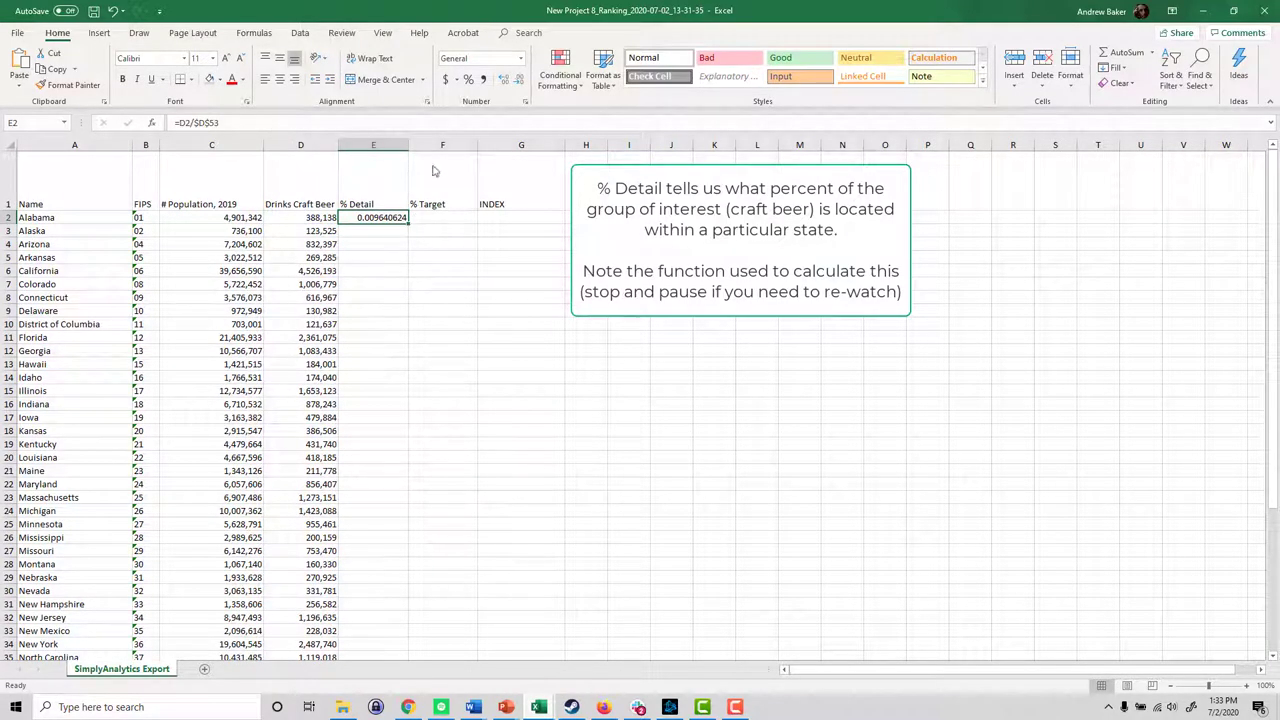
left_click(468, 79)
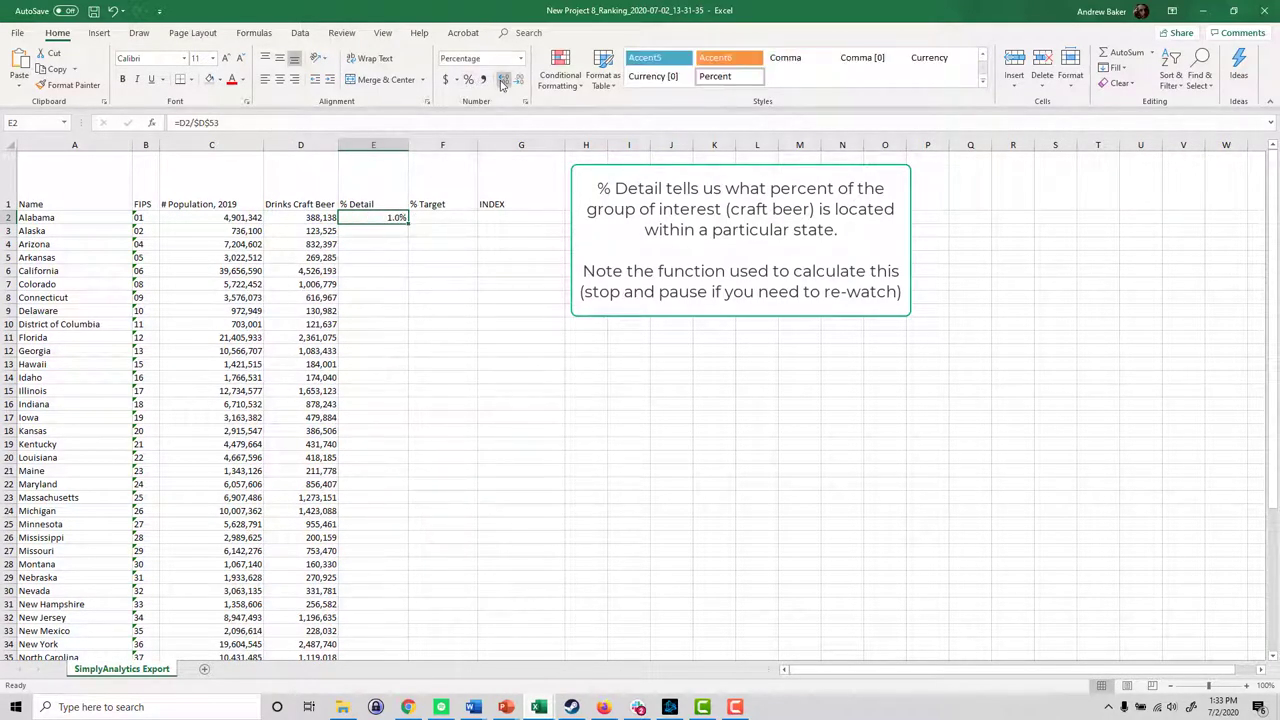
left_click(503, 81)
- Fill the % Detail formula in E2 down through the TOTAL USA row, E53
left_click_drag(409, 225, 408, 448)
scroll(406, 447, "down", 1)
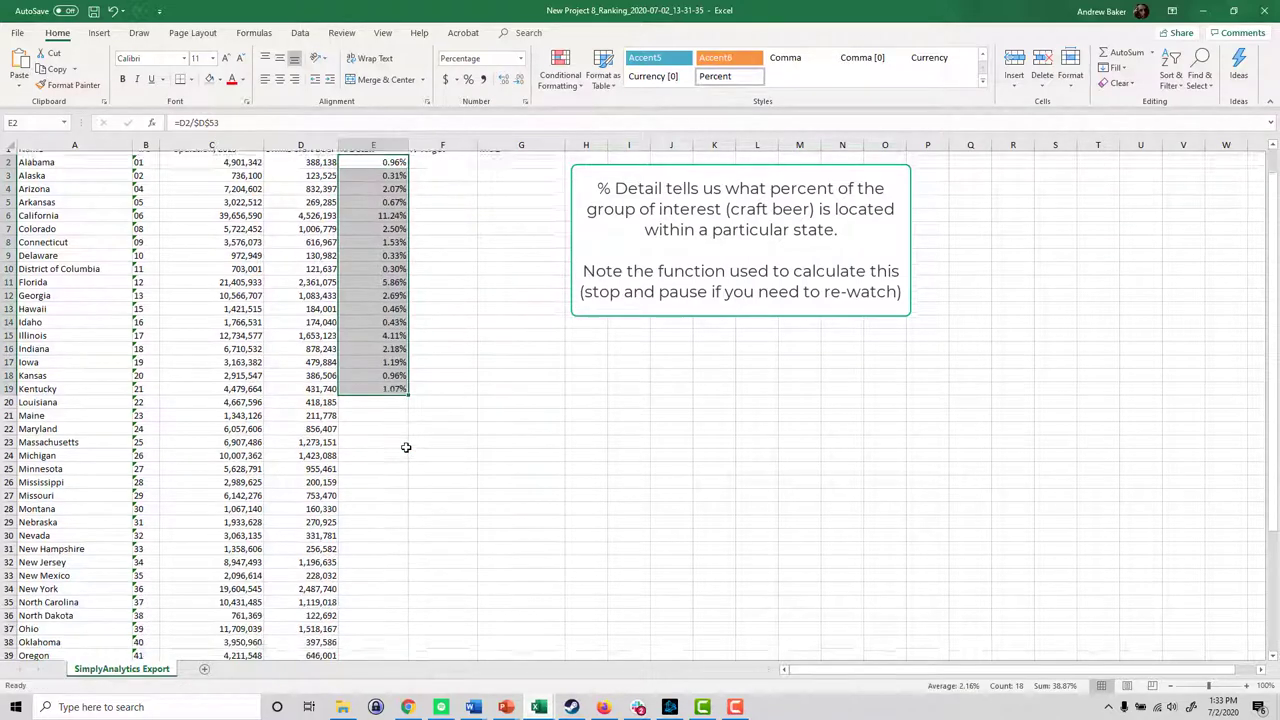
scroll(406, 447, "down", 1)
left_click_drag(409, 346, 402, 530)
scroll(400, 613, "down", 3)
left_click_drag(409, 417, 398, 590)
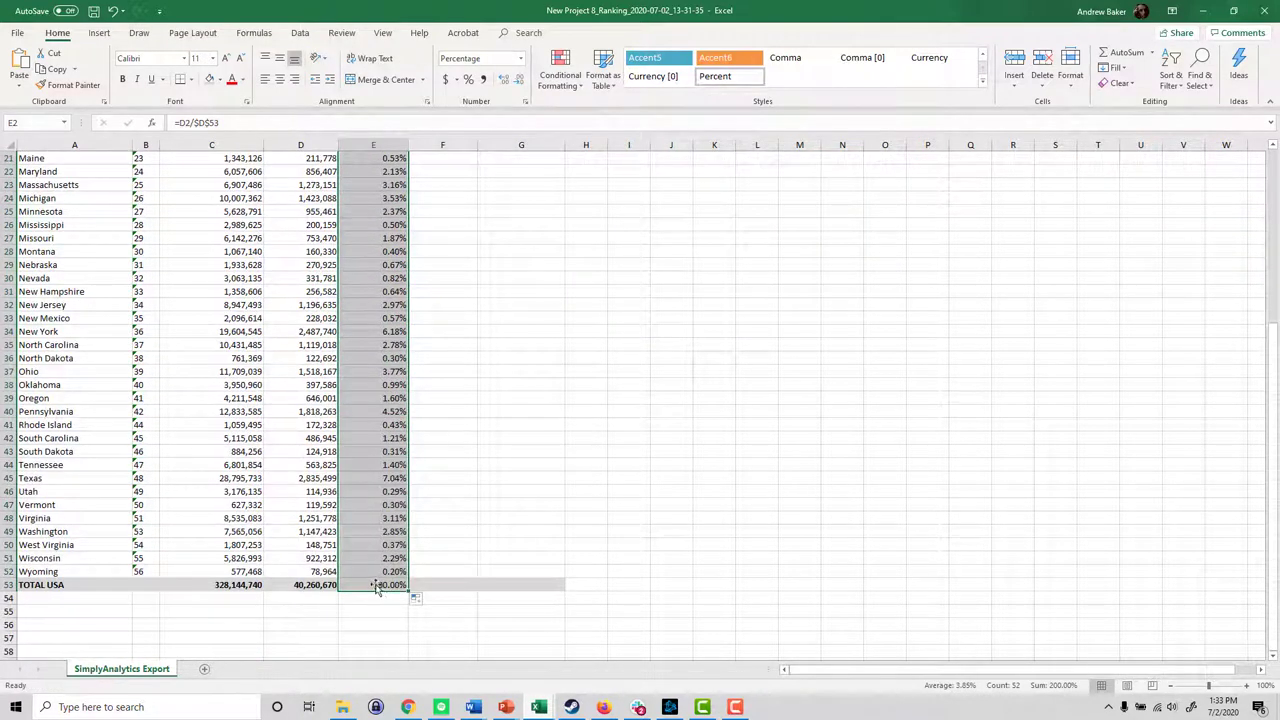
left_click(398, 590)
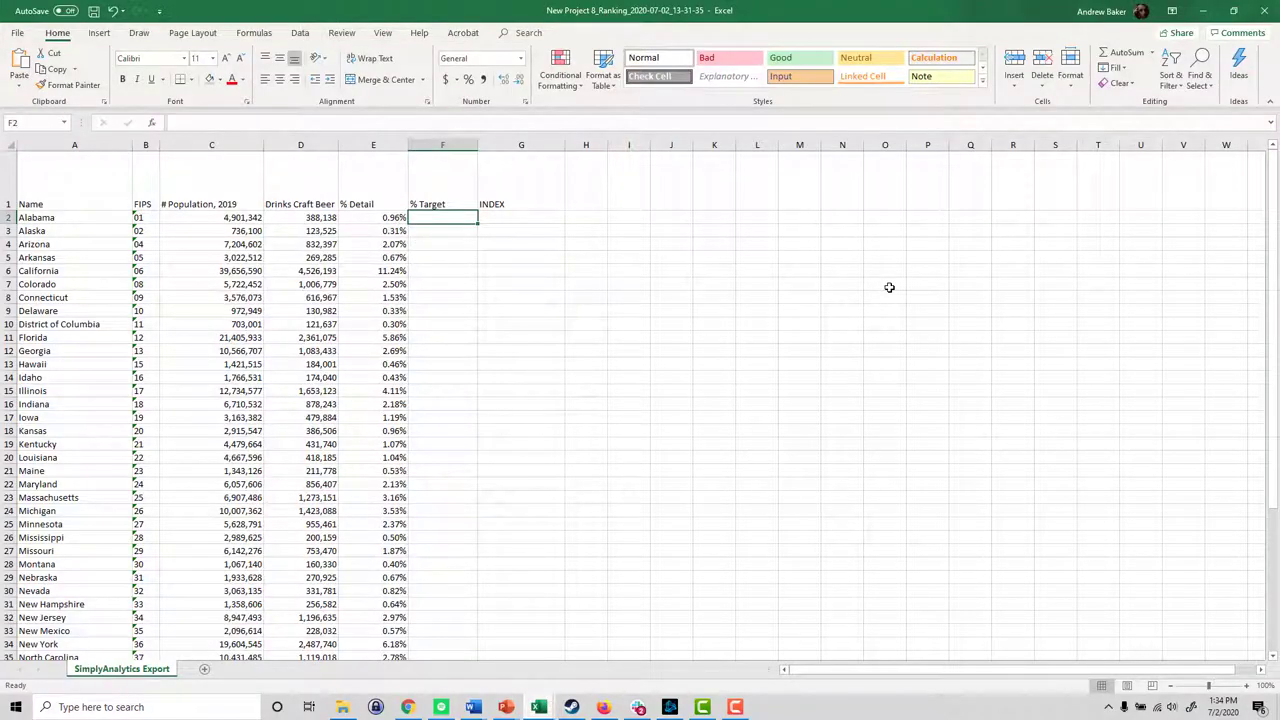
- Enter the formula =D2/C2 in F2 to calculate Alabama's % Target
type("=")
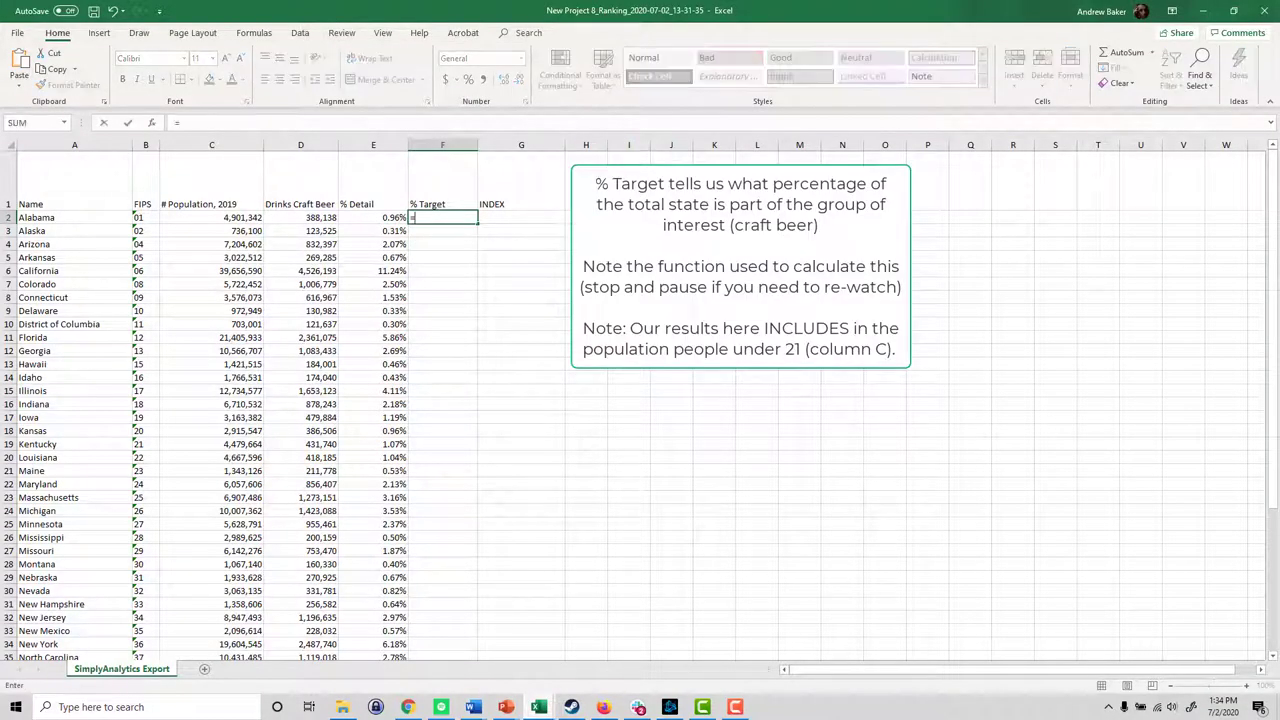
left_click(307, 217)
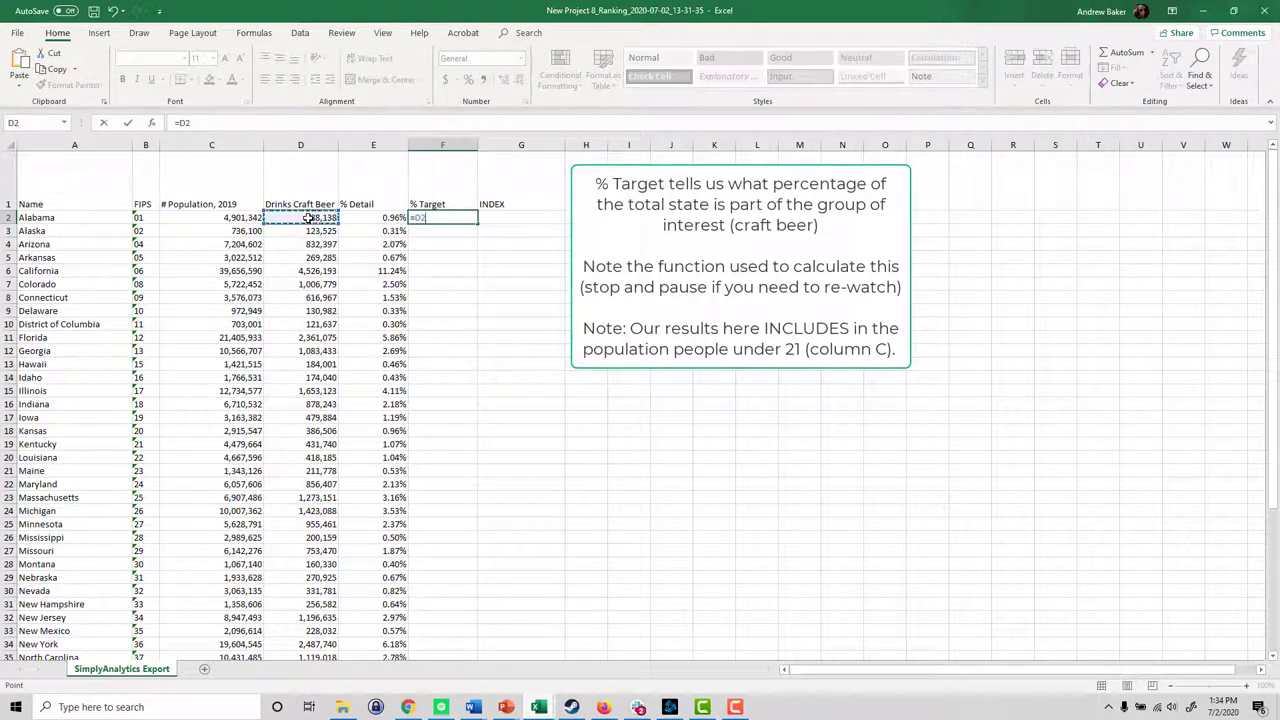
type("/")
left_click(228, 217)
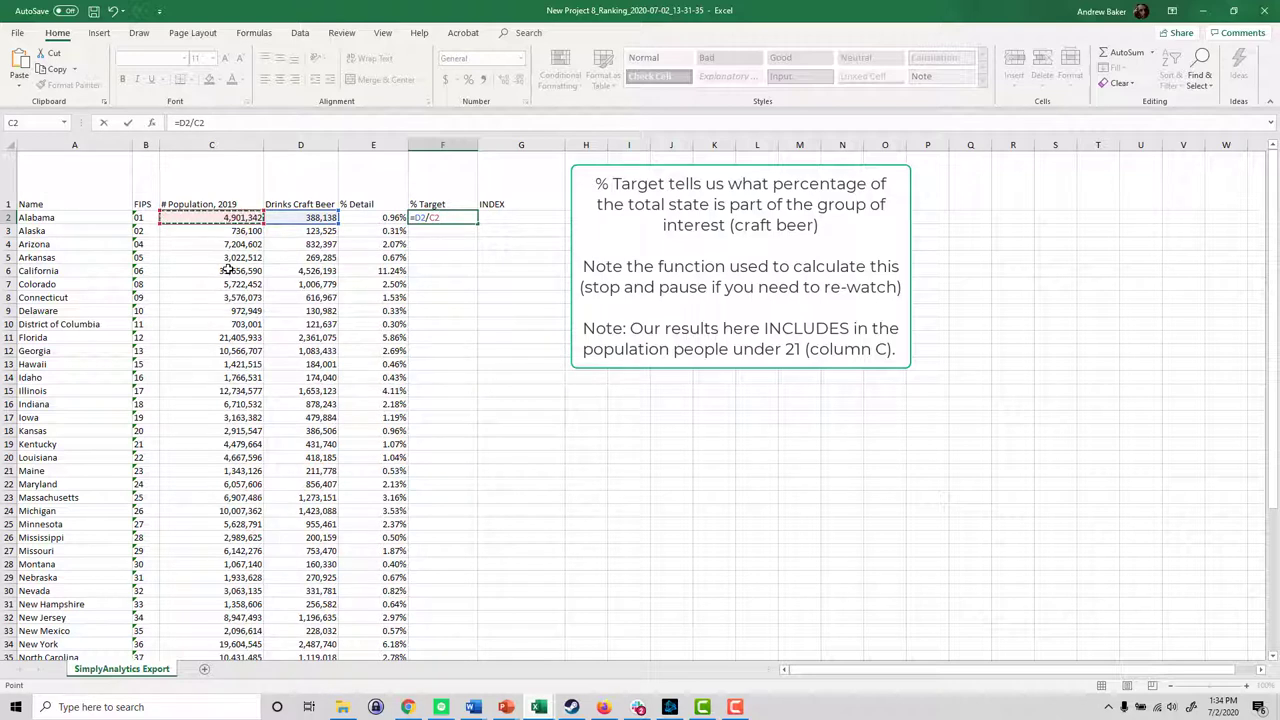
key("Return")
- Format F2 as a percentage with two decimal places and fill it down through F53
left_click(442, 217)
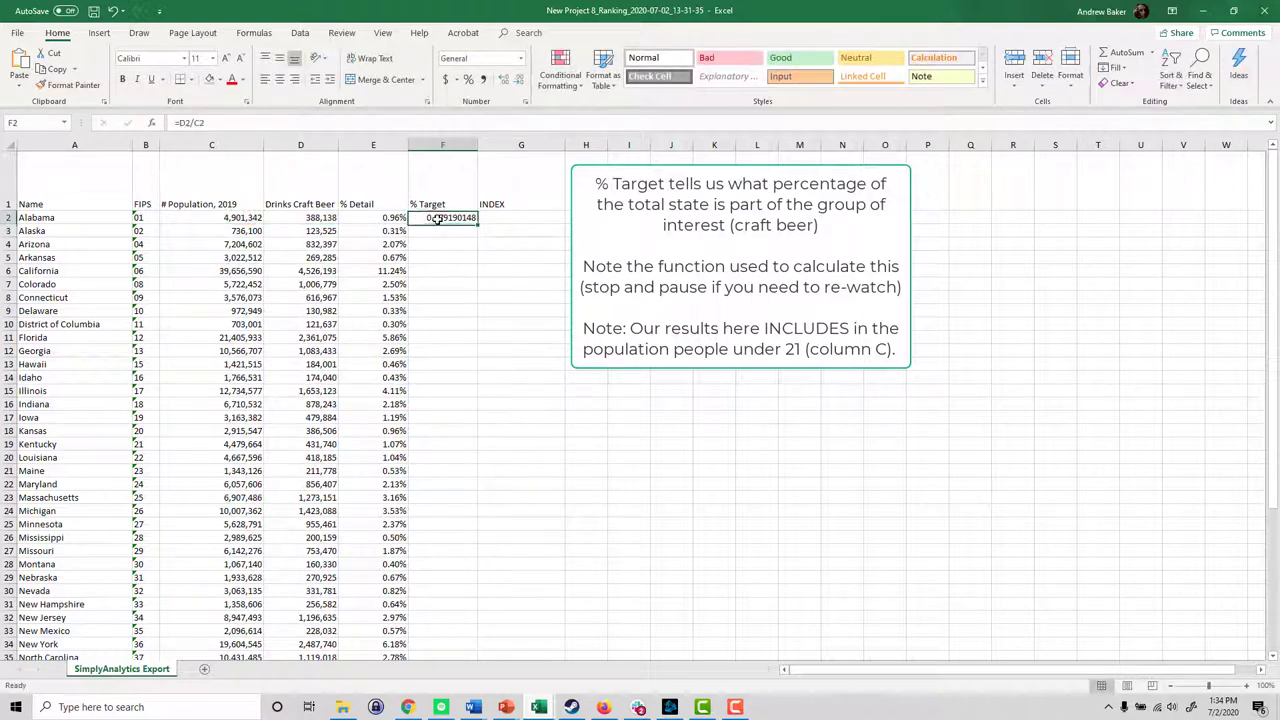
left_click(468, 79)
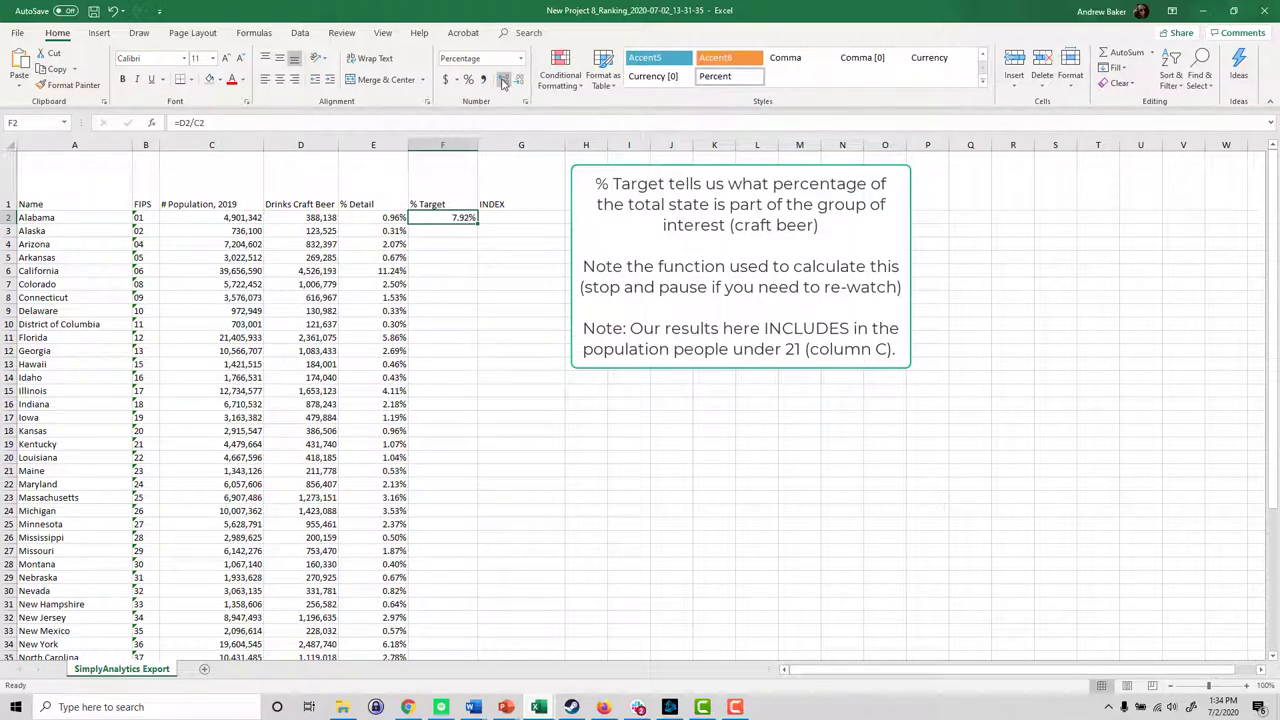
left_click_drag(478, 223, 463, 638)
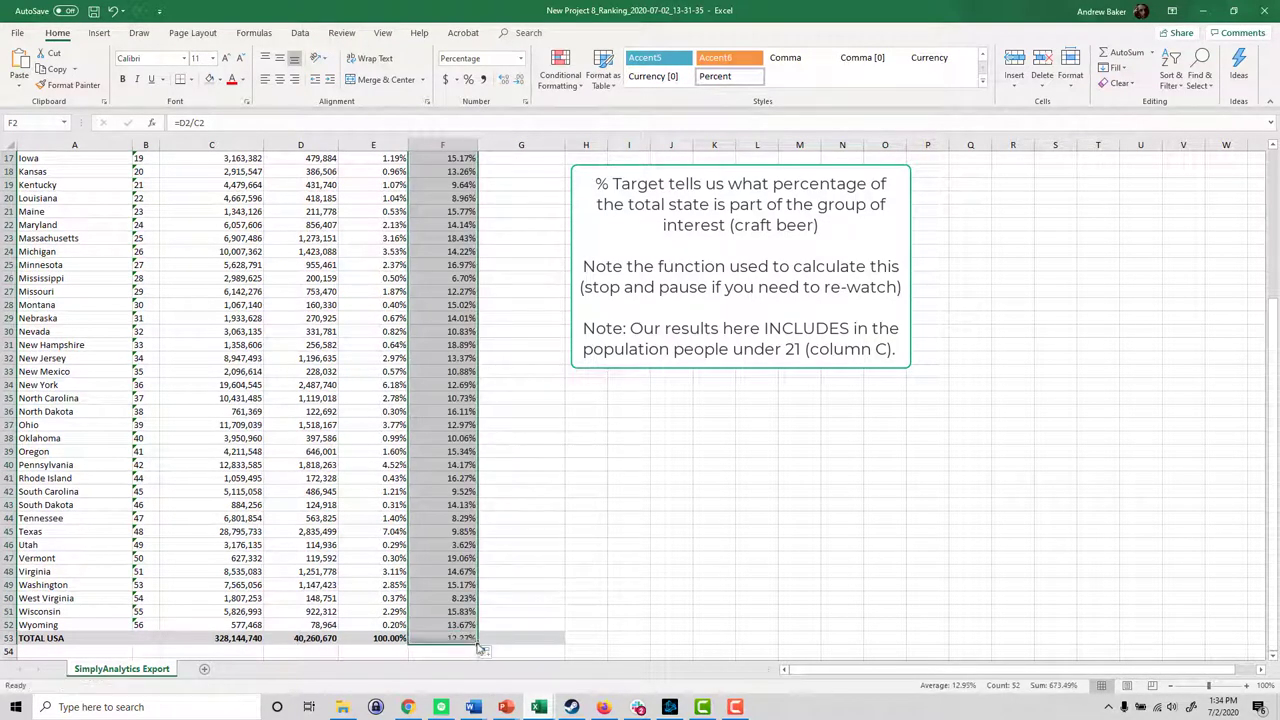
left_click(463, 638)
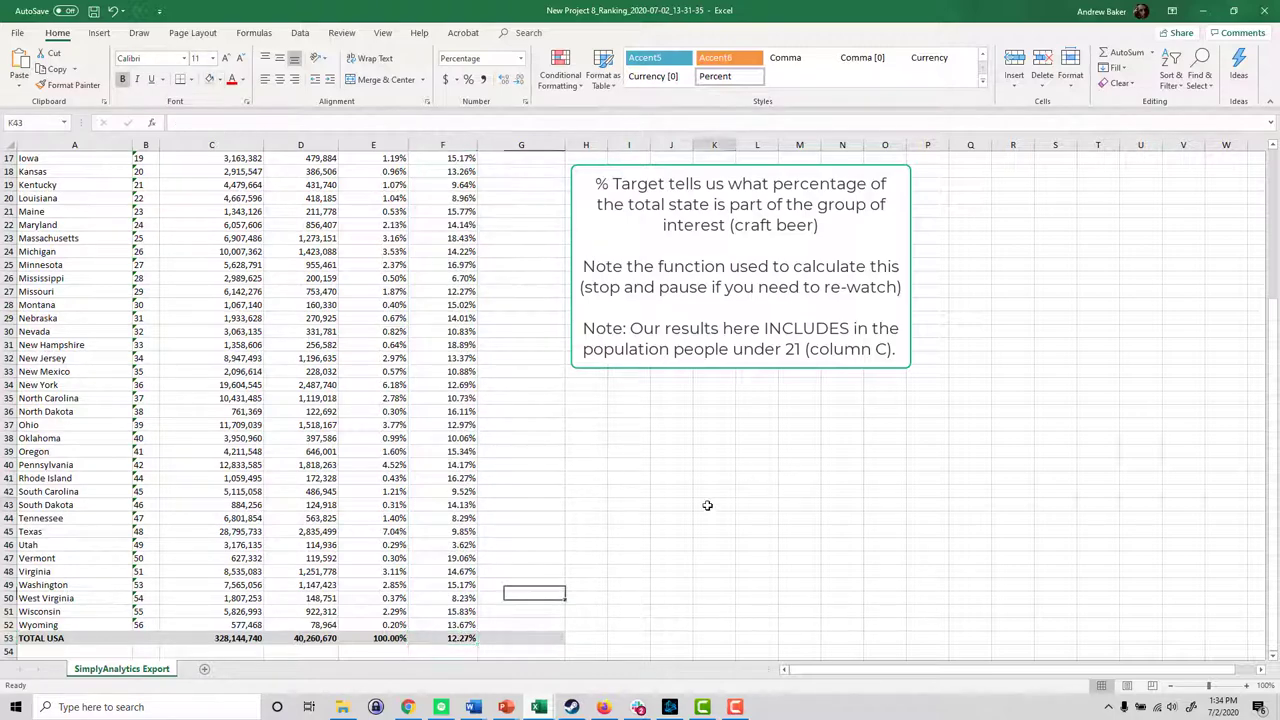
- Enter the formula =F2/$F$53*100 in G2 to calculate Alabama's INDEX
scroll(774, 523, "up", 5)
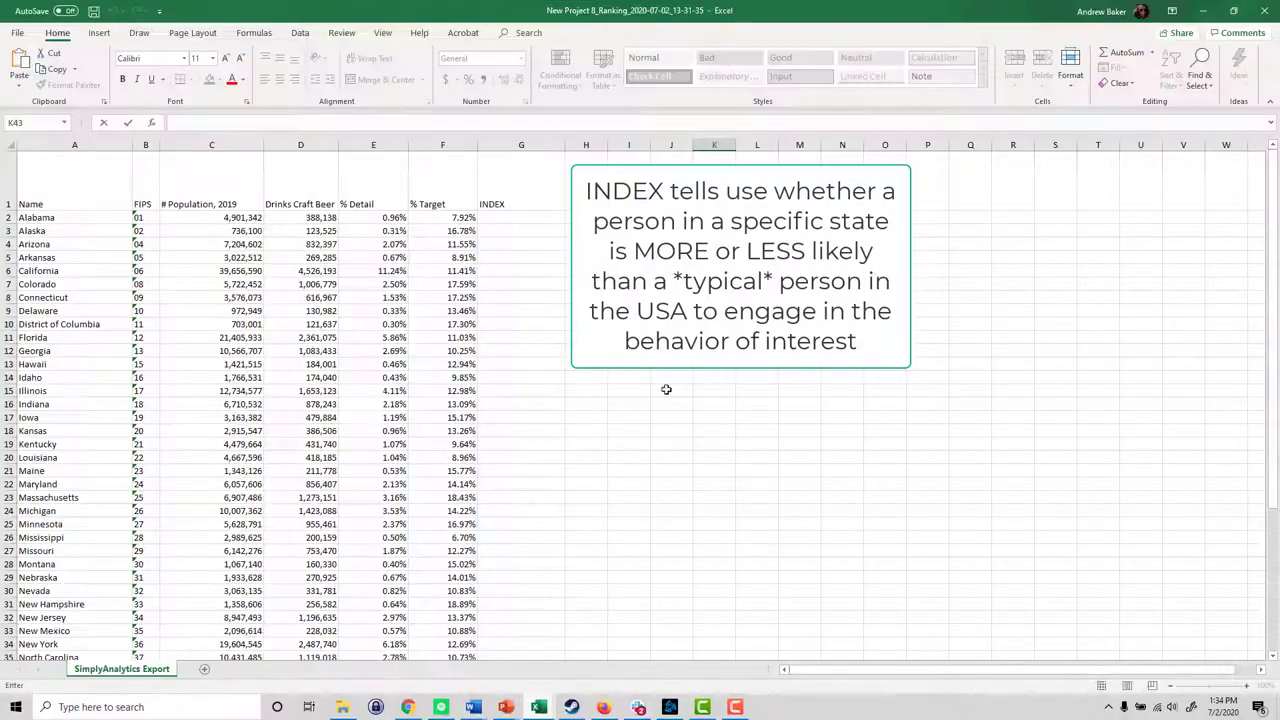
left_click(545, 221)
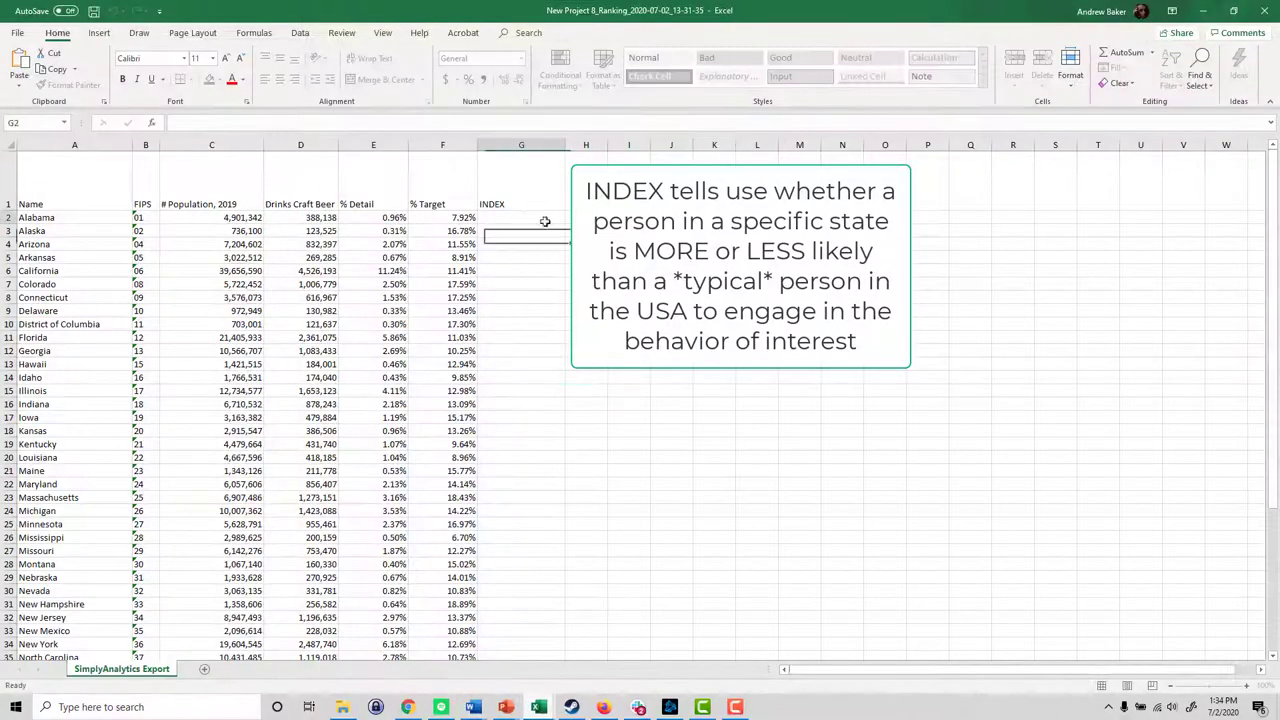
type("=")
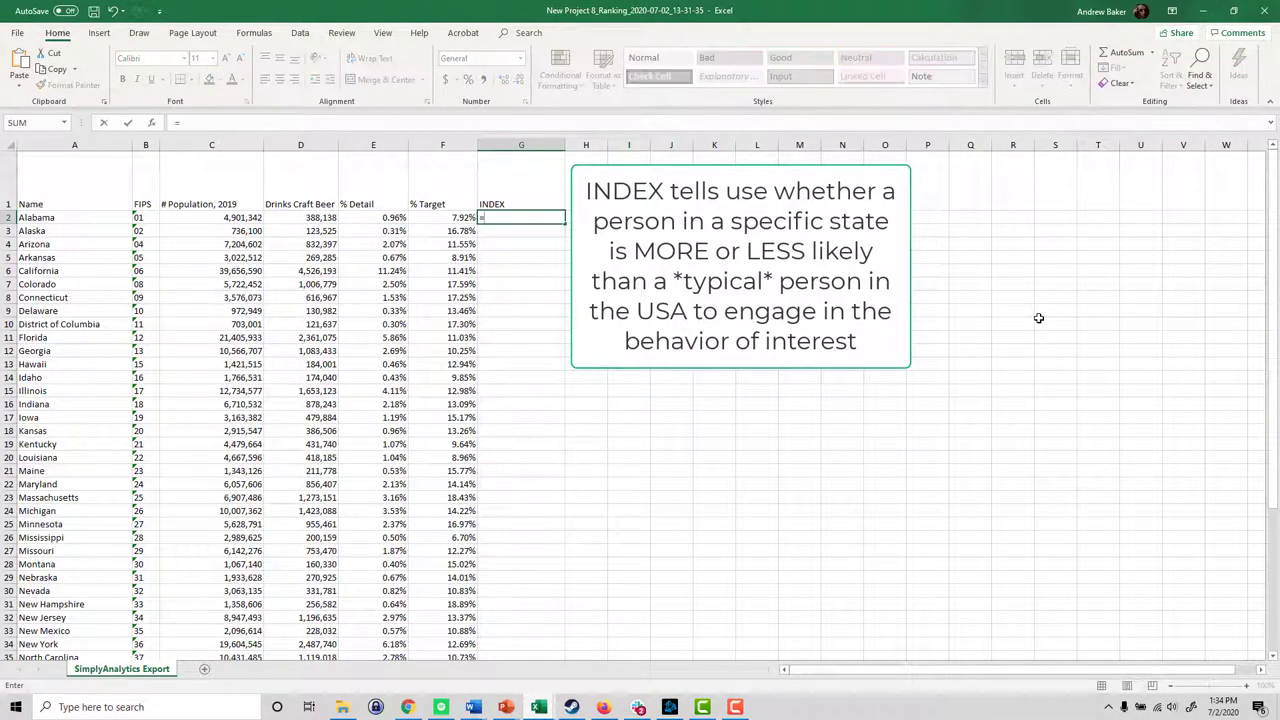
left_click(443, 218)
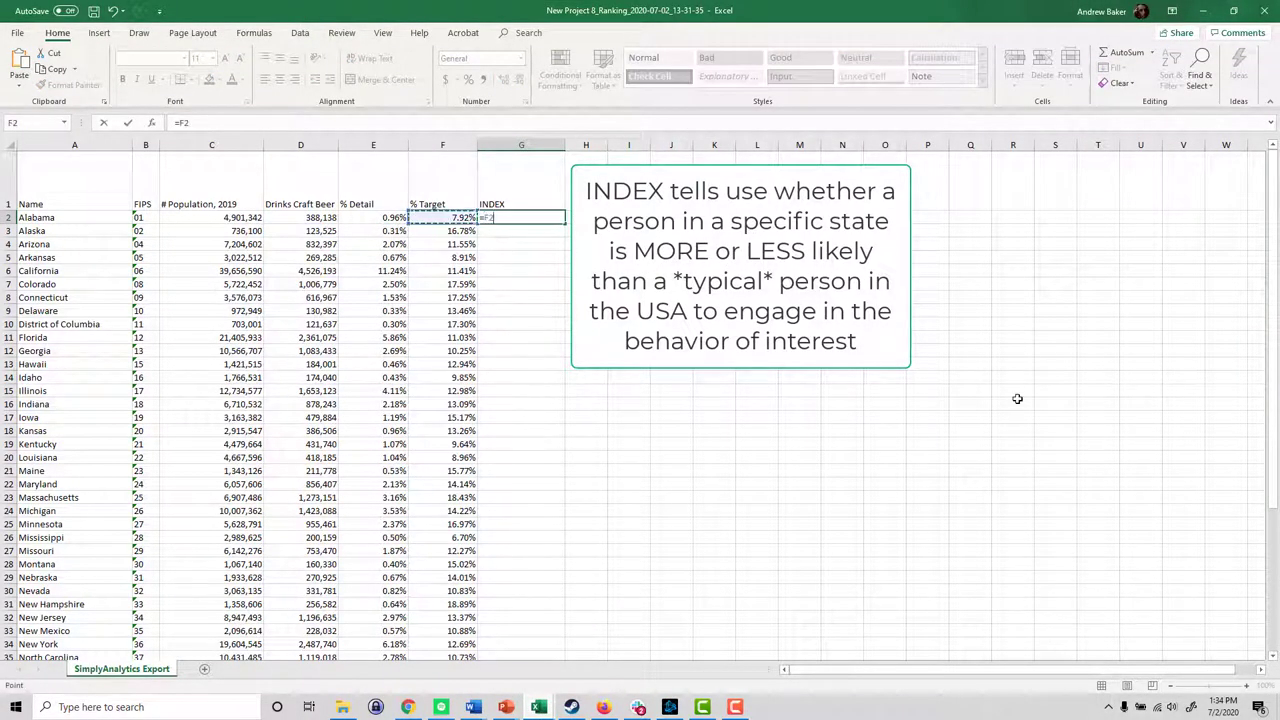
type("/")
scroll(1017, 399, "down", 11)
left_click(460, 385)
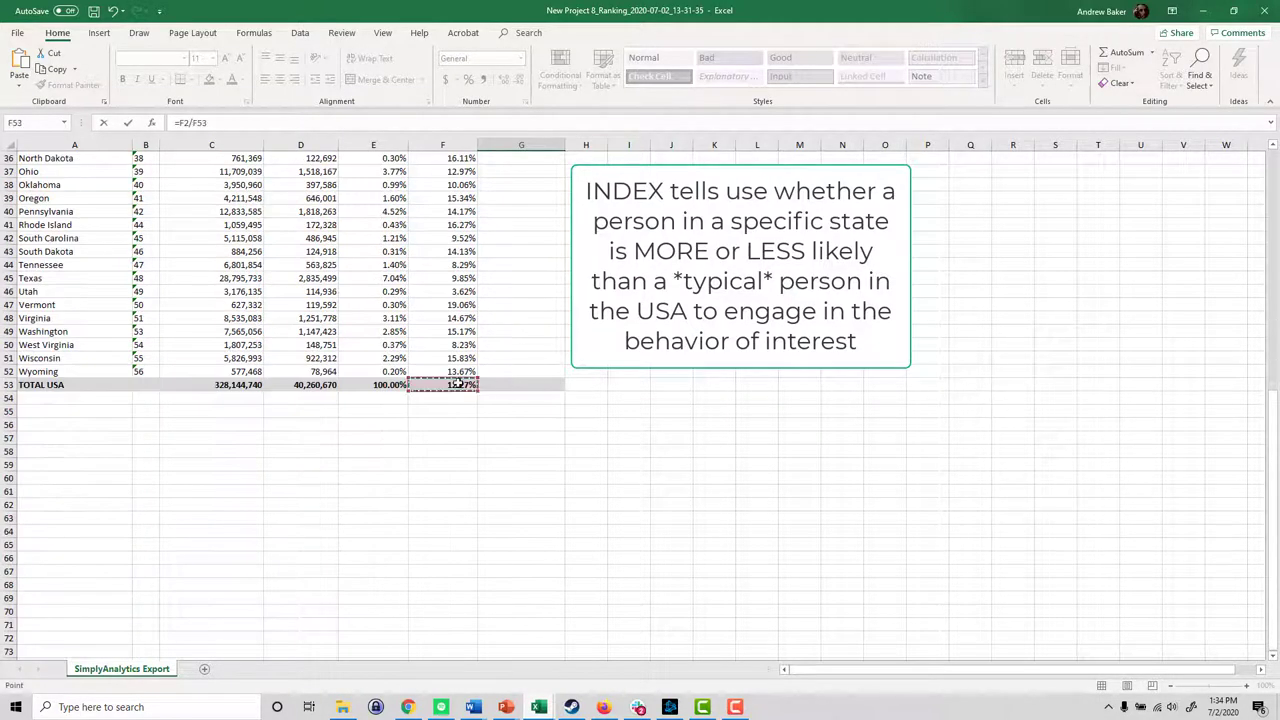
left_click(189, 122)
key("ctrl+Return")
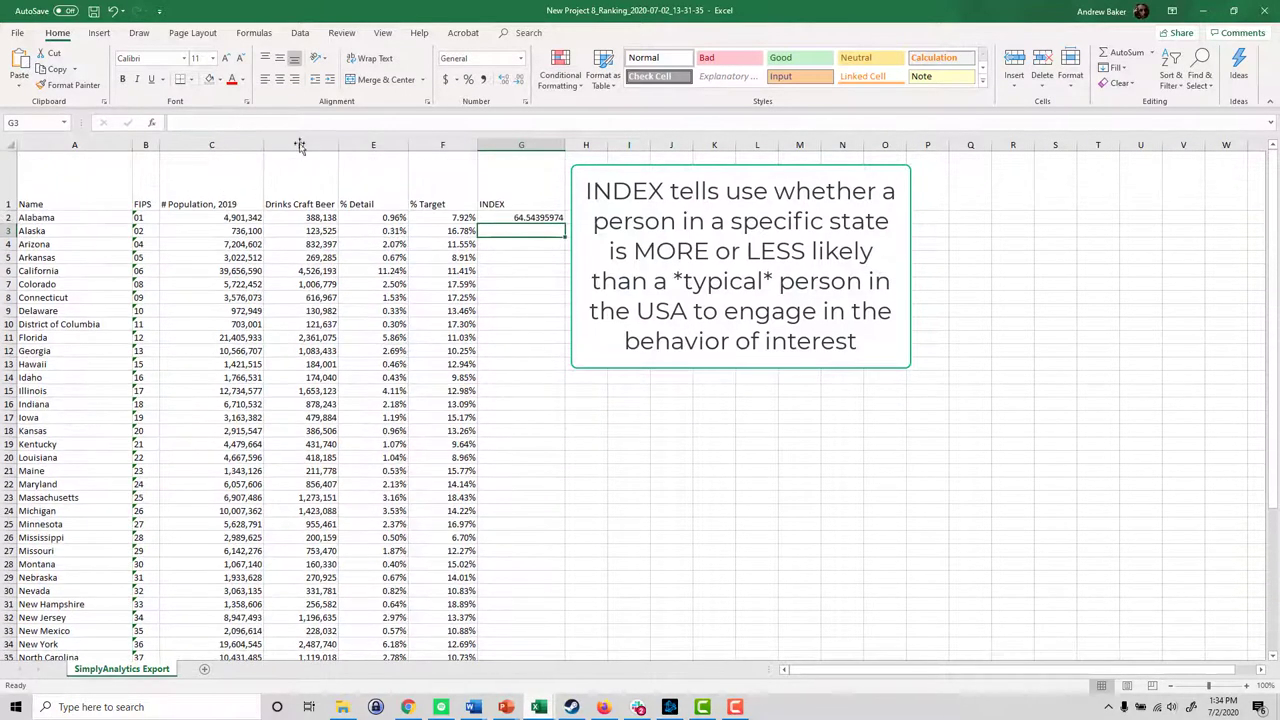
- Reduce Alabama's INDEX in G2 to two decimal places
left_click(519, 80)
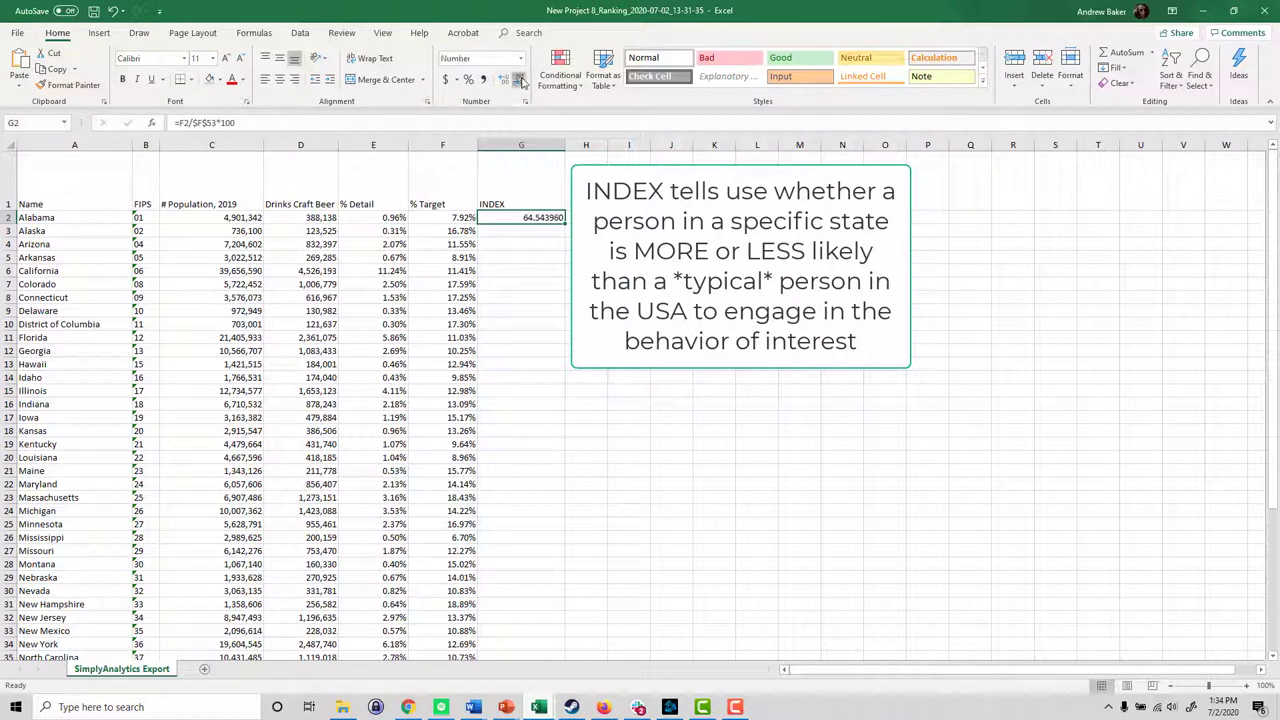
left_click(519, 80)
left_click(520, 81)
left_click(520, 81)
- Fill the INDEX formula in G2 down through the TOTAL USA row, G53
left_click_drag(565, 222, 555, 465)
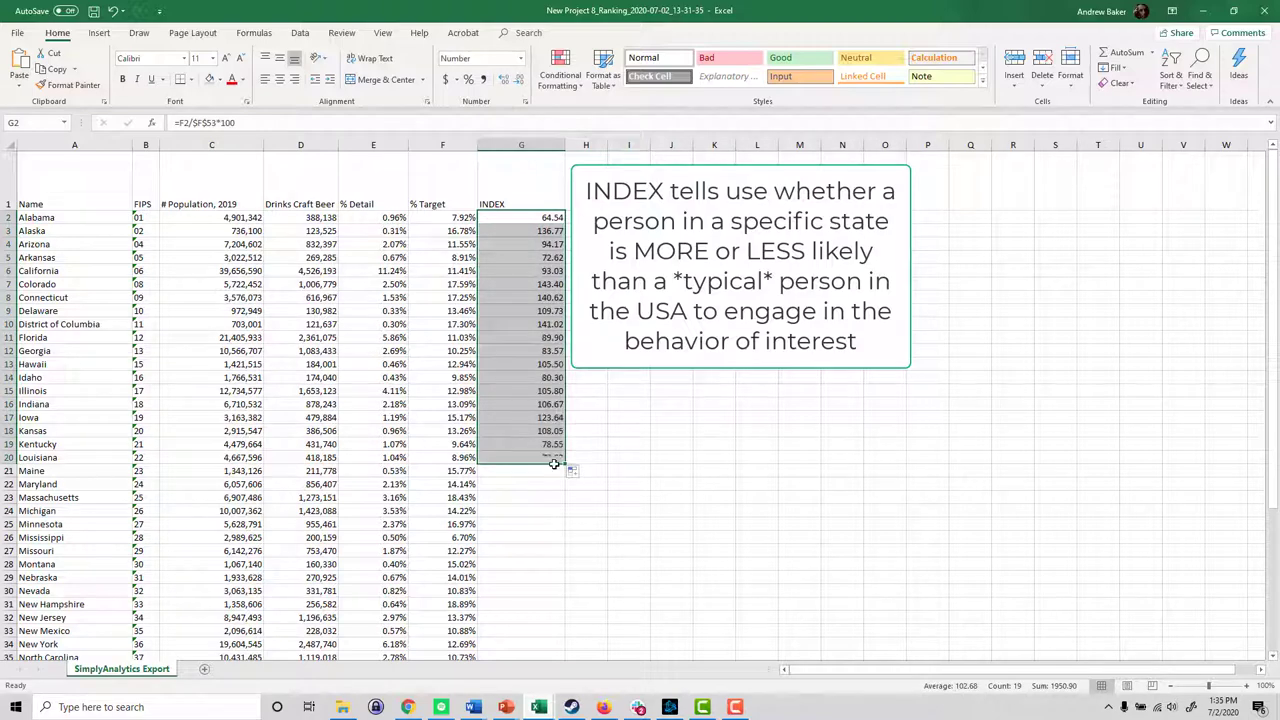
scroll(557, 463, "down", 2)
left_click_drag(565, 351, 547, 638)
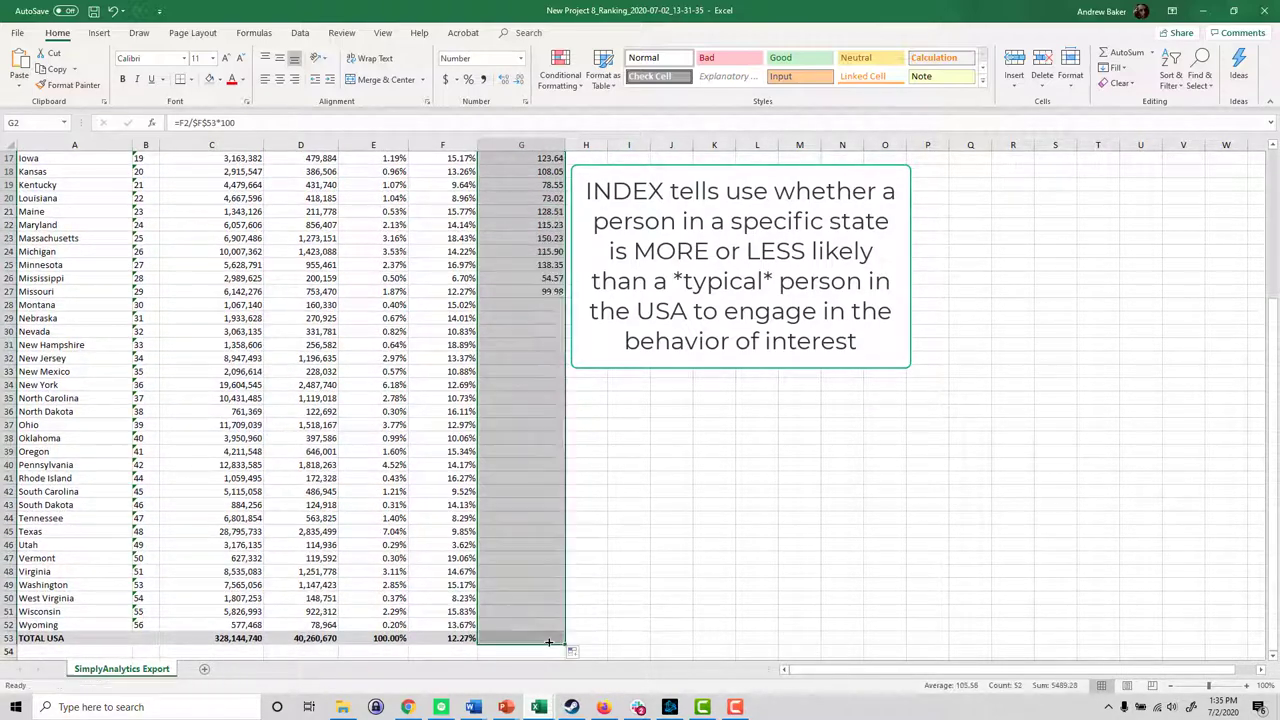
left_click(545, 640)
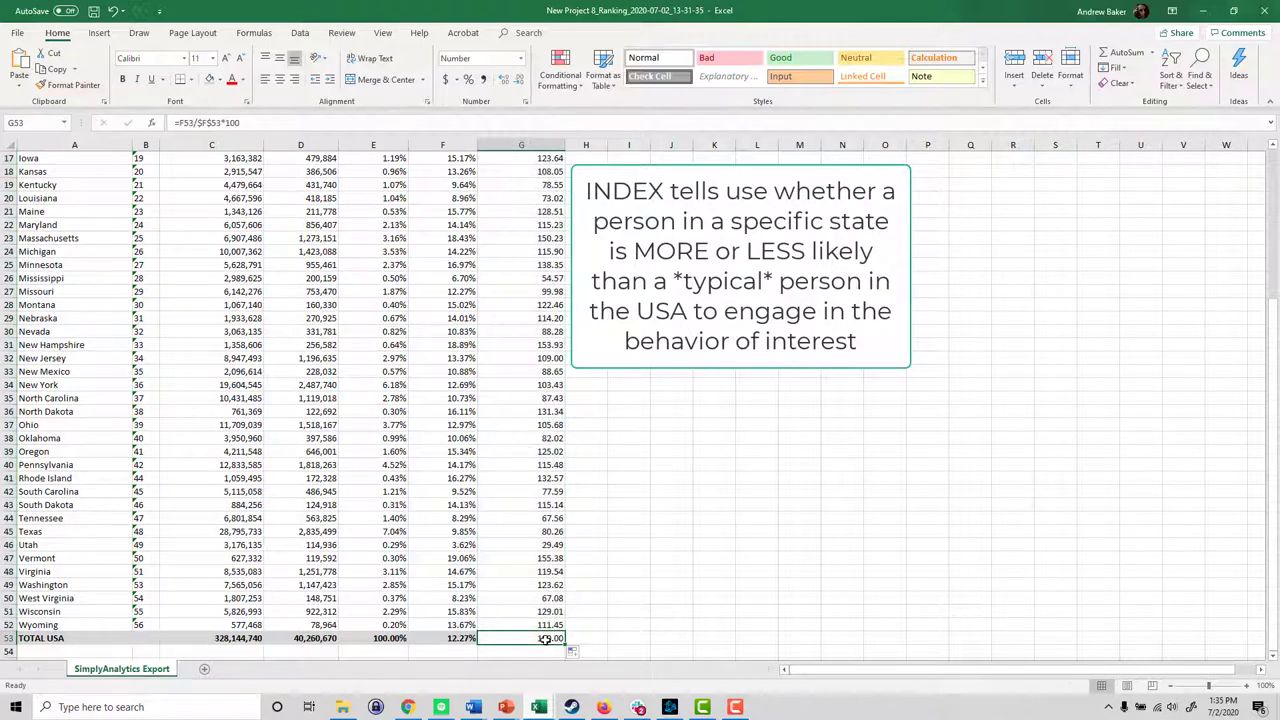
left_click(655, 477)
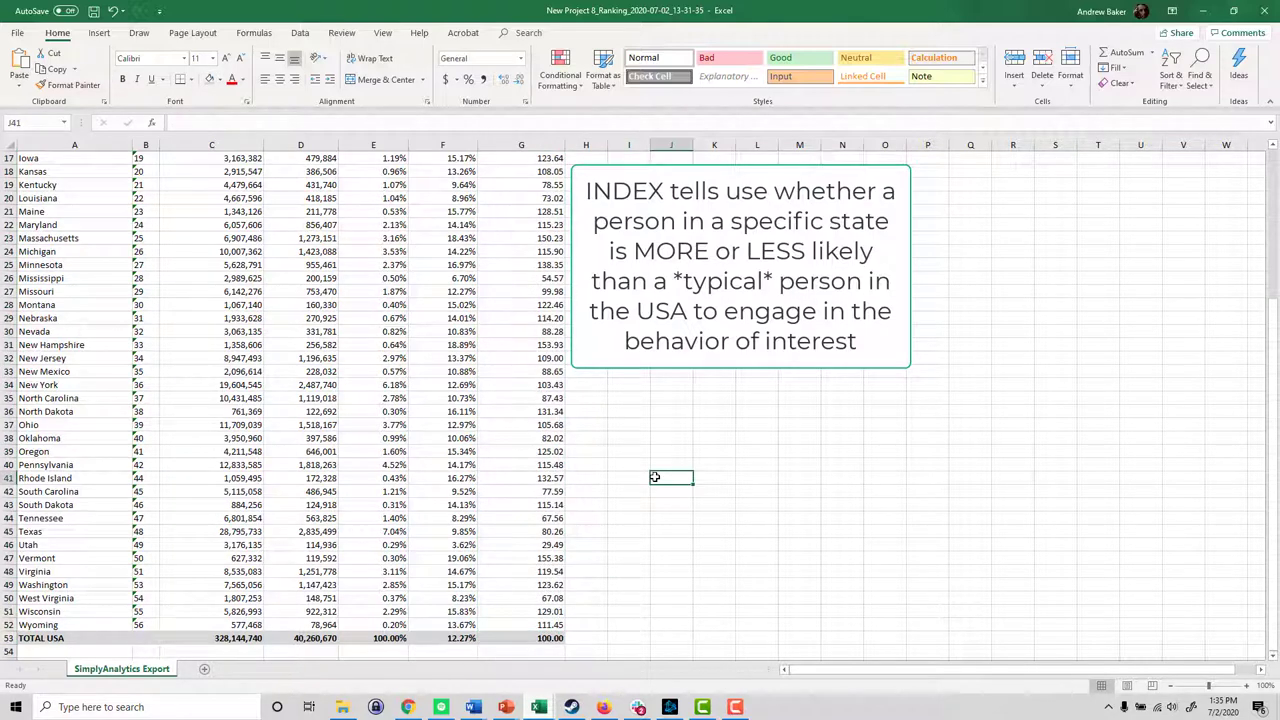
- Apply a green-yellow-red color scale to the states' INDEX values, G2:G52, with green for the highest values
scroll(740, 479, "up", 5)
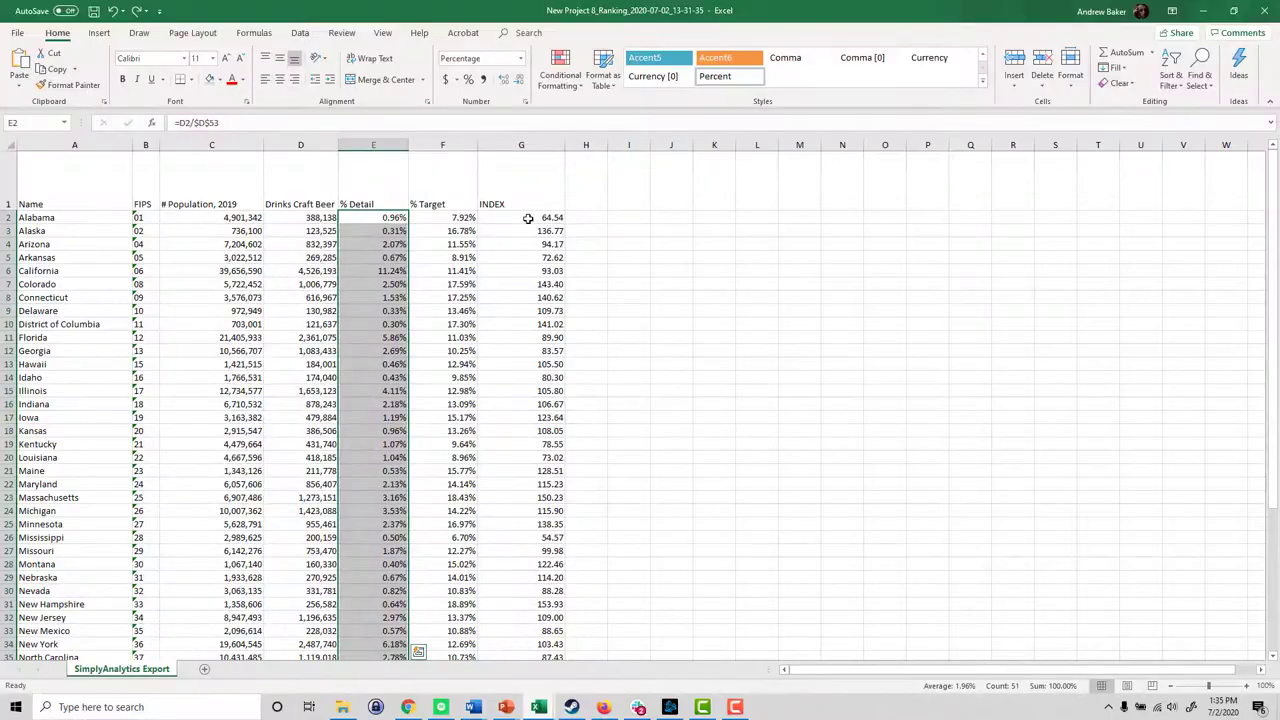
mouse_move(528, 218)
left_mouse_down()
mouse_move(535, 691)
mouse_move(537, 640)
left_mouse_up()
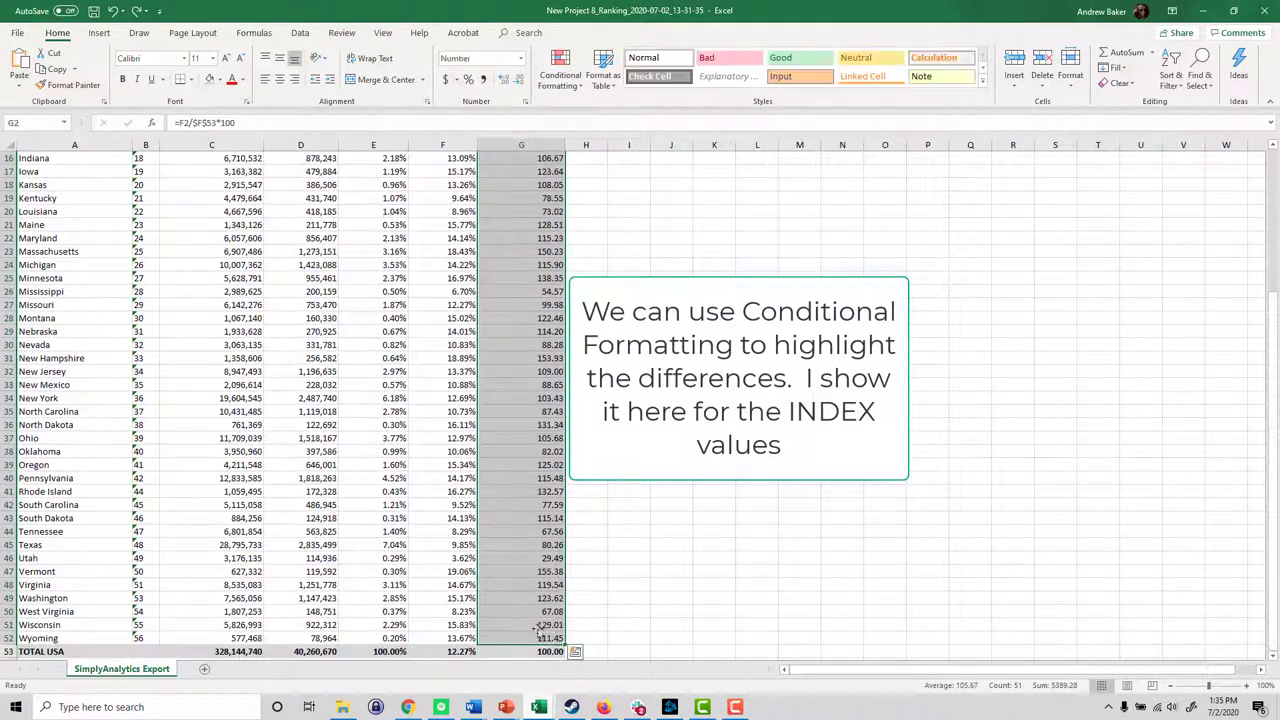
left_click(556, 72)
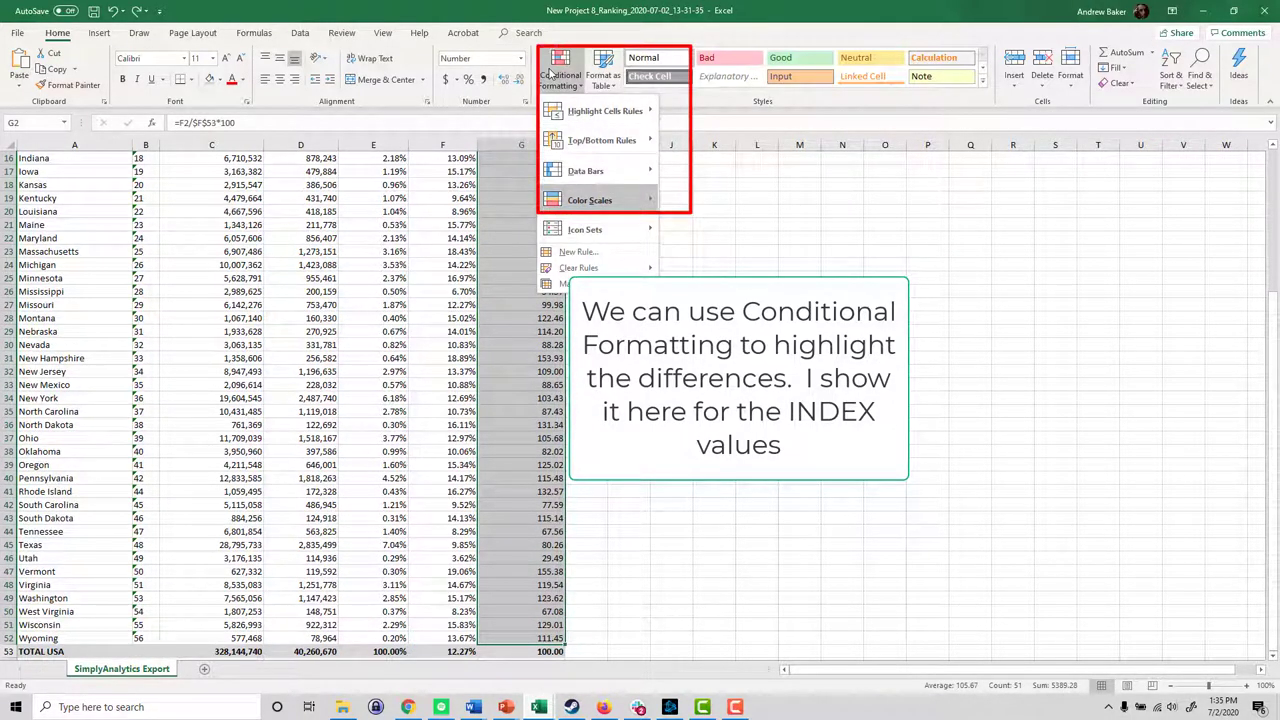
mouse_move(620, 200)
left_click(668, 200)
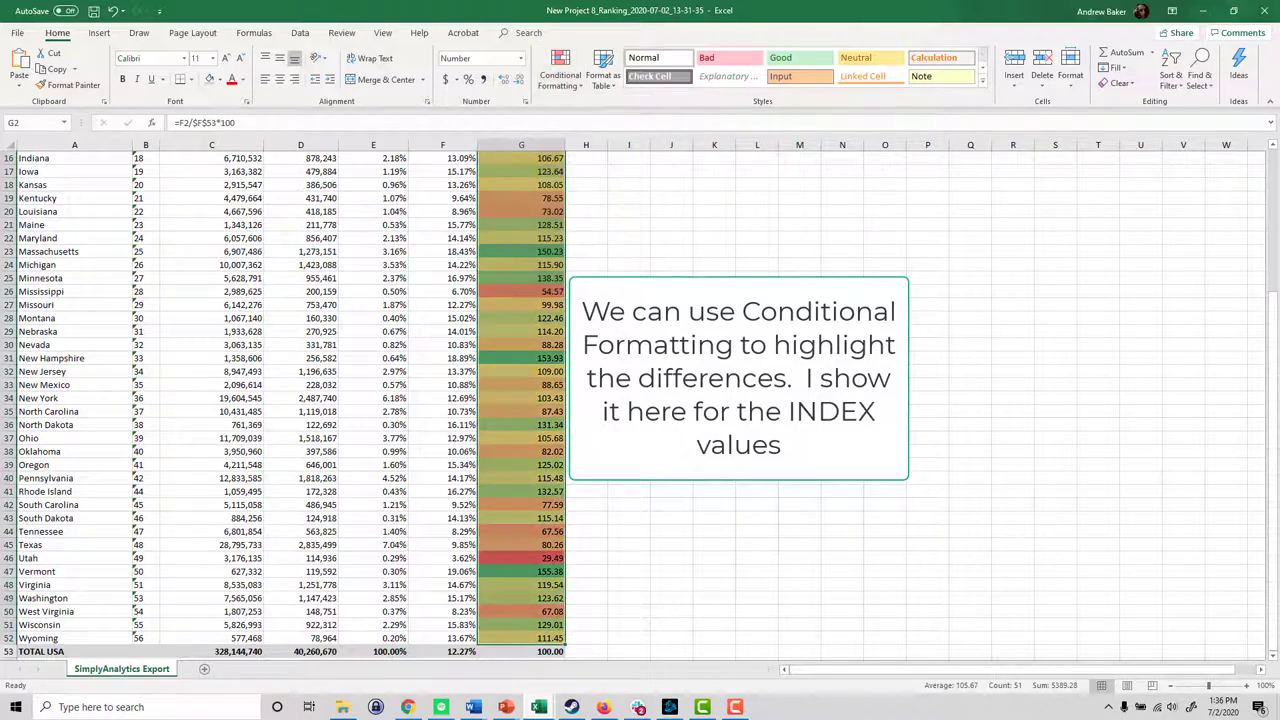
left_click(671, 344)
- Examine the color-coded INDEX values, comparing Colorado and Connecticut with Mississippi, Tennessee and Utah
scroll(799, 533, "up", 5)
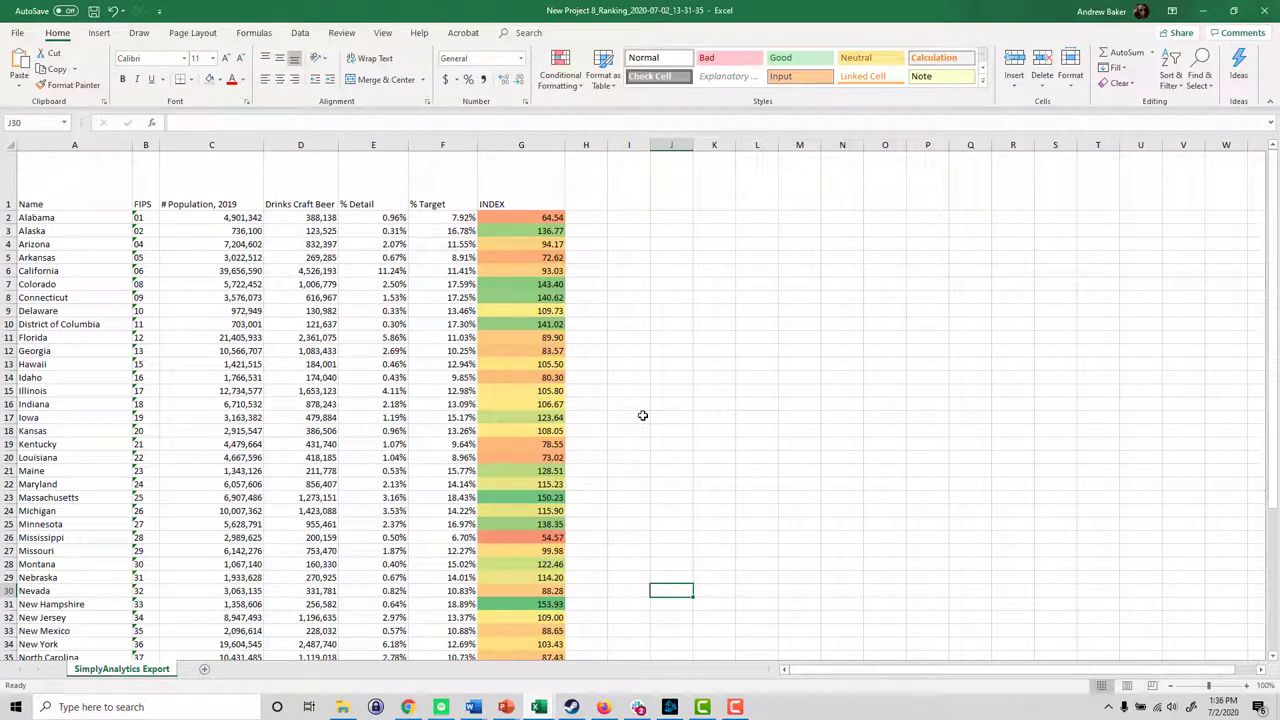
left_click_drag(519, 286, 507, 299)
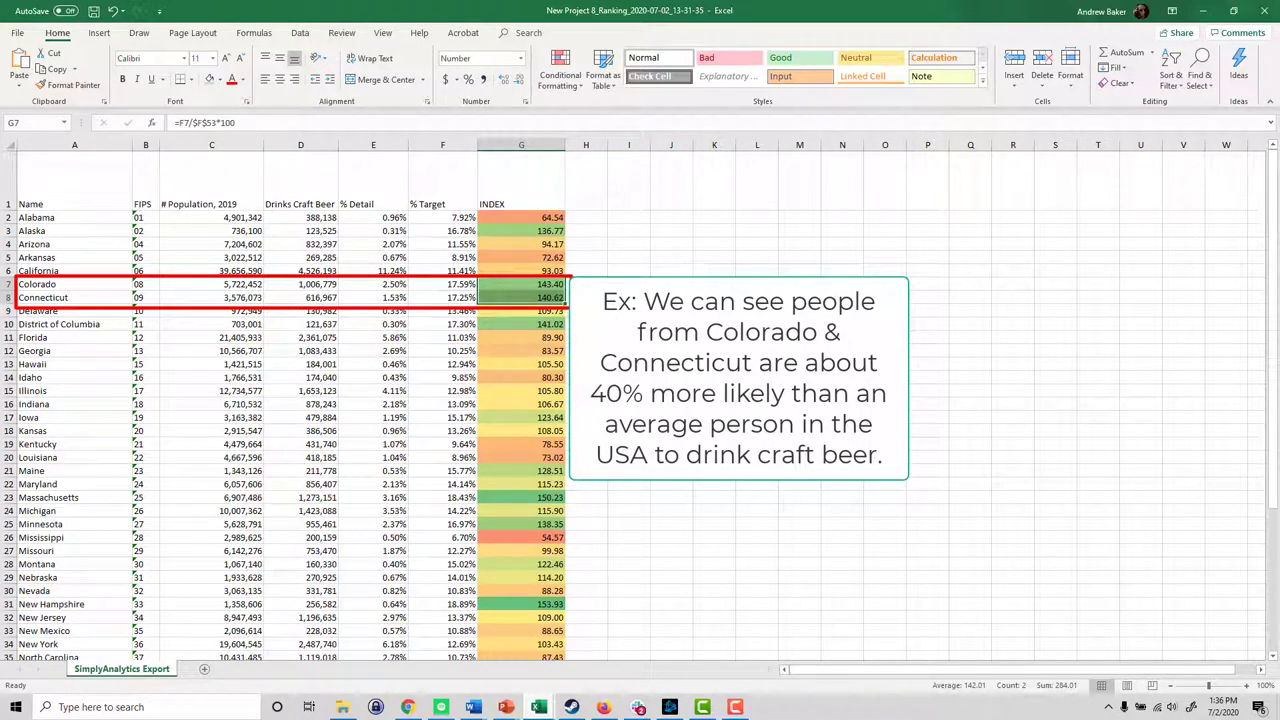
scroll(737, 443, "down", 5)
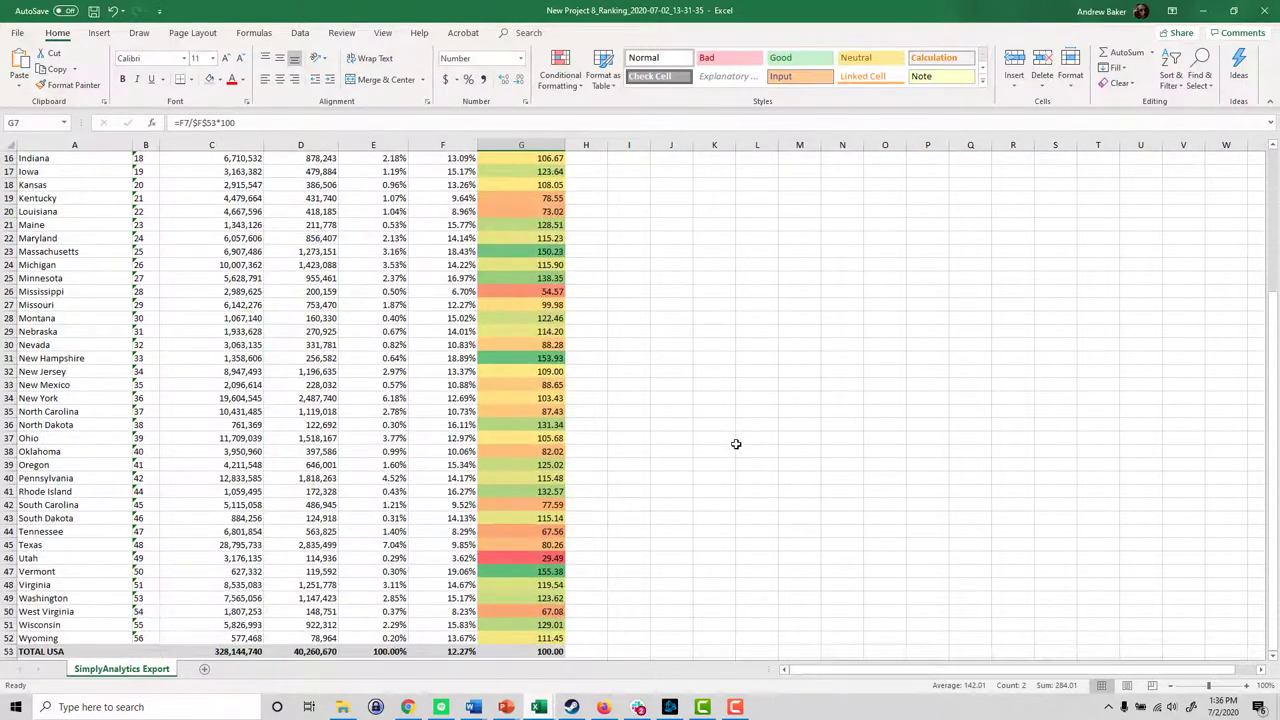
left_click(543, 292)
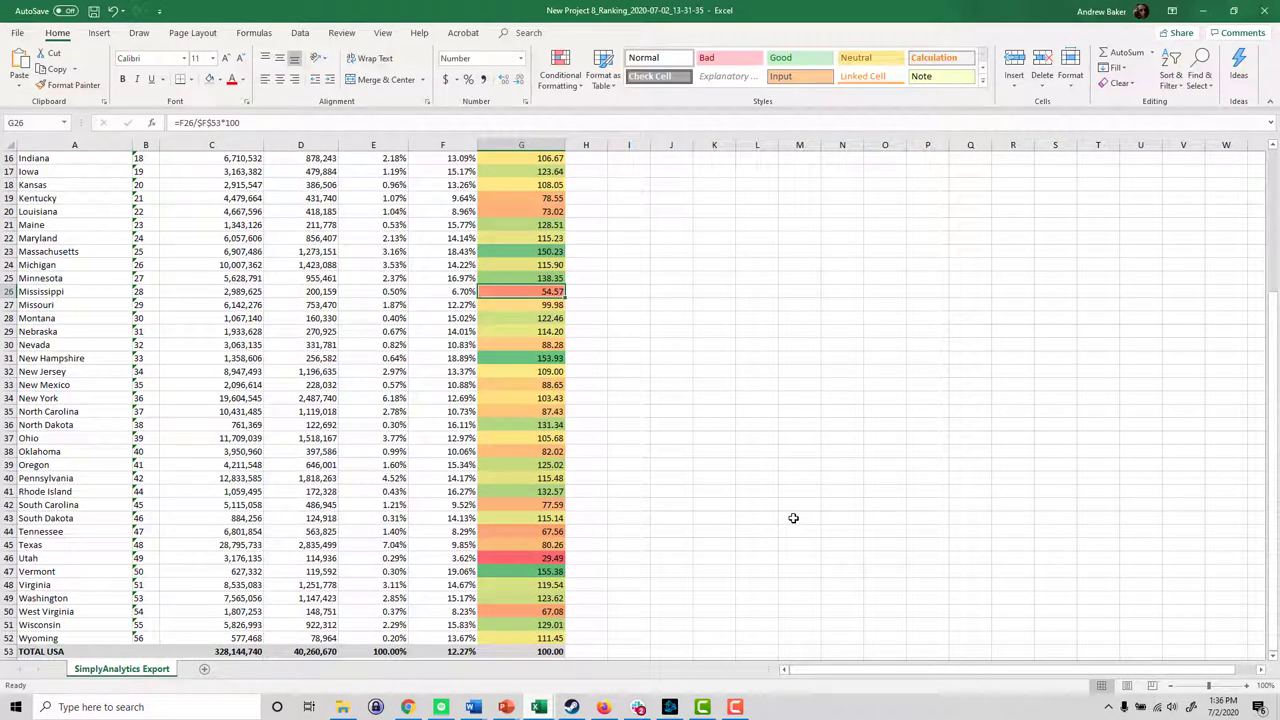
scroll(793, 518, "down", 5)
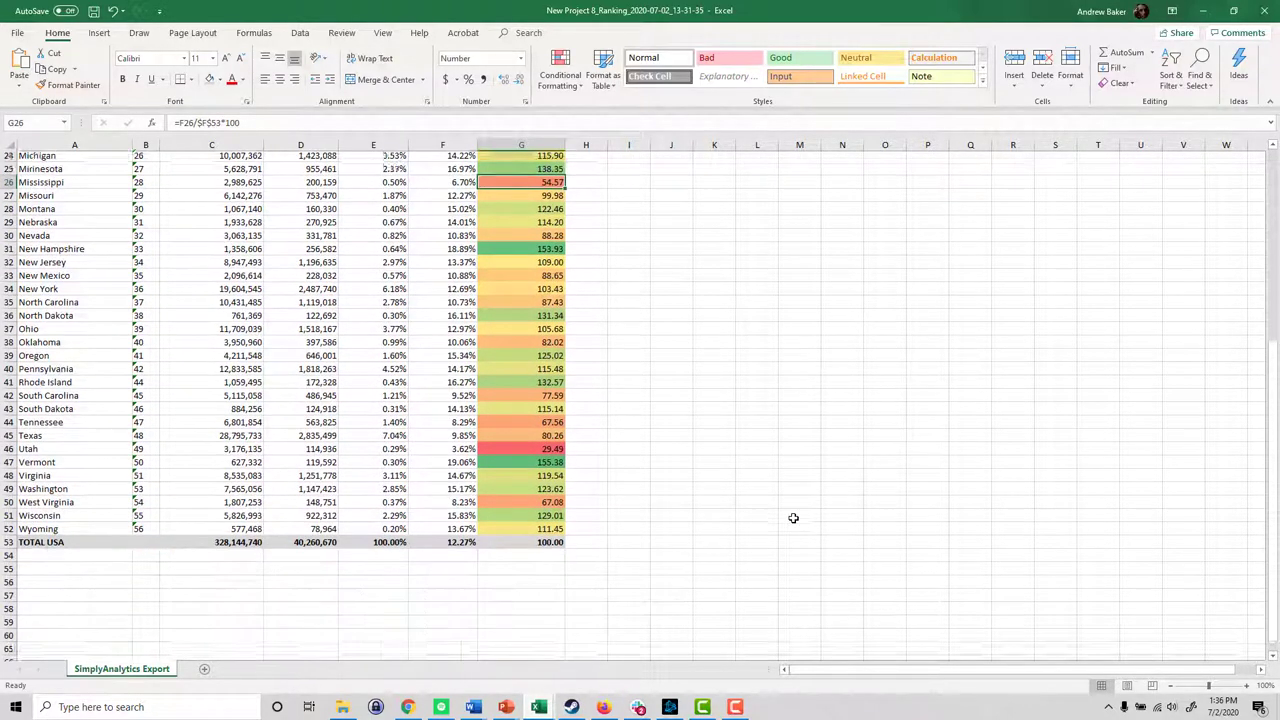
left_click(539, 331)
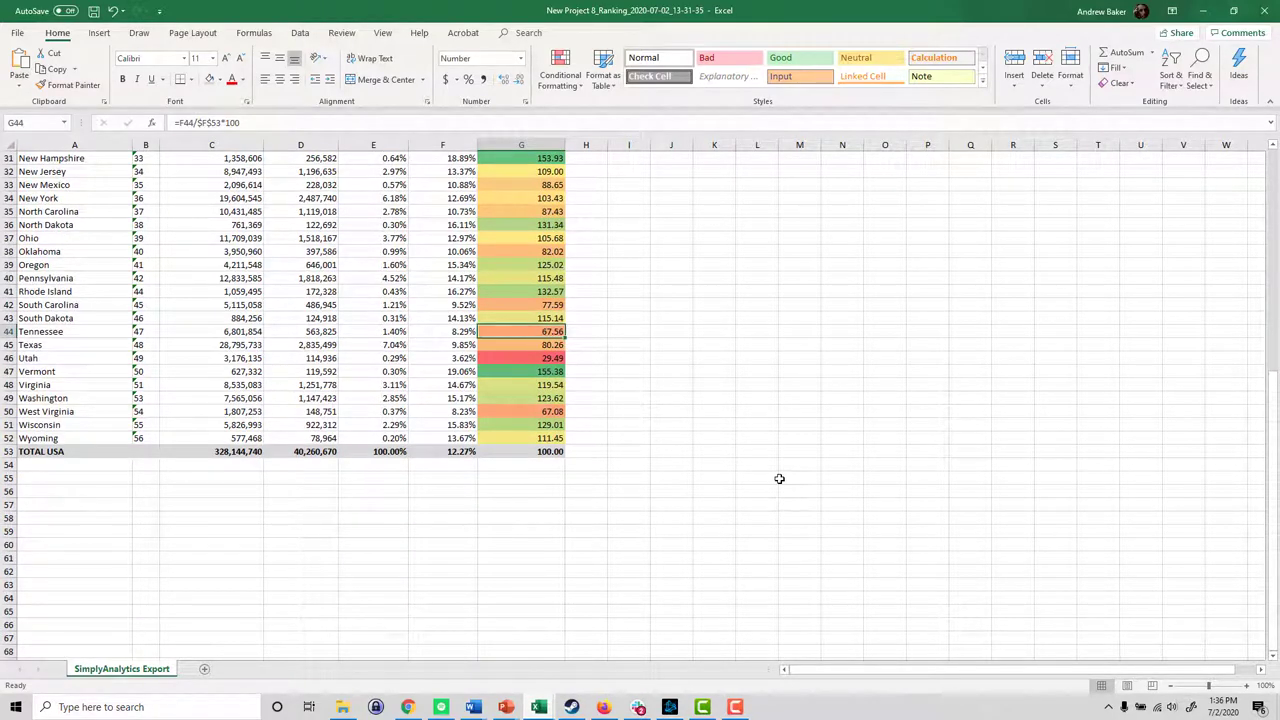
left_click(505, 358)
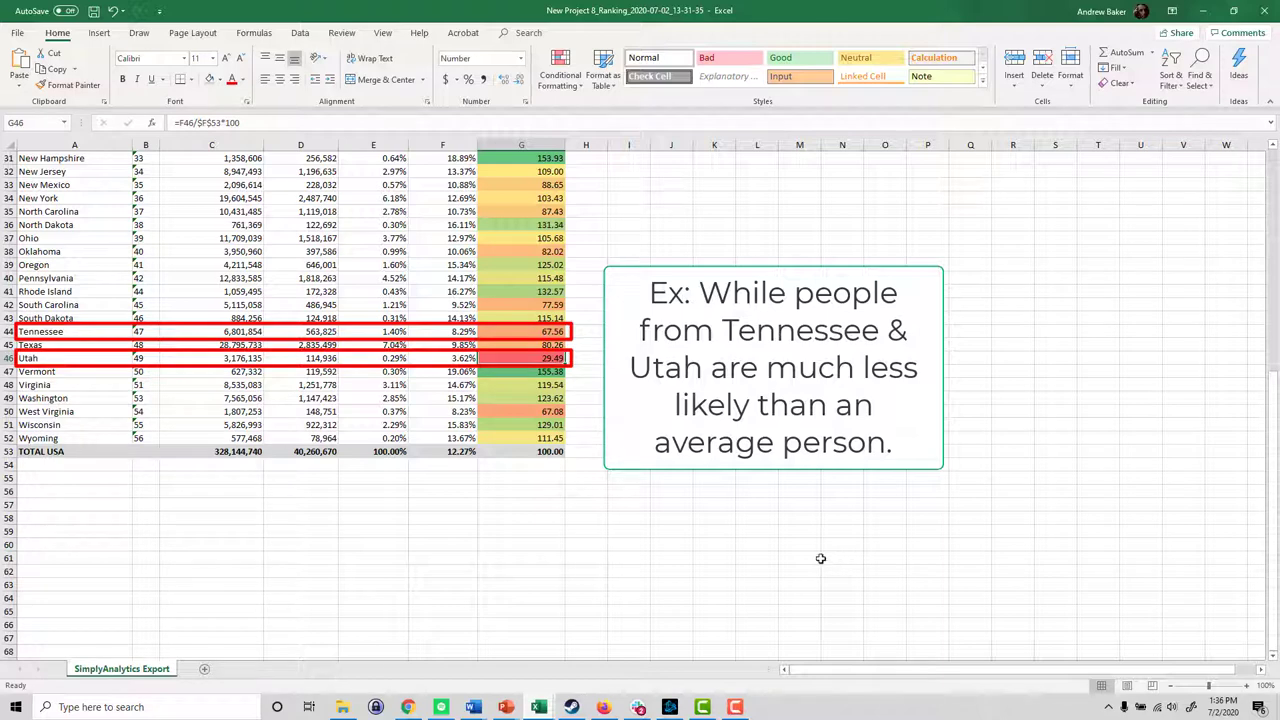
left_click(672, 531)
mouse_move(735, 707)
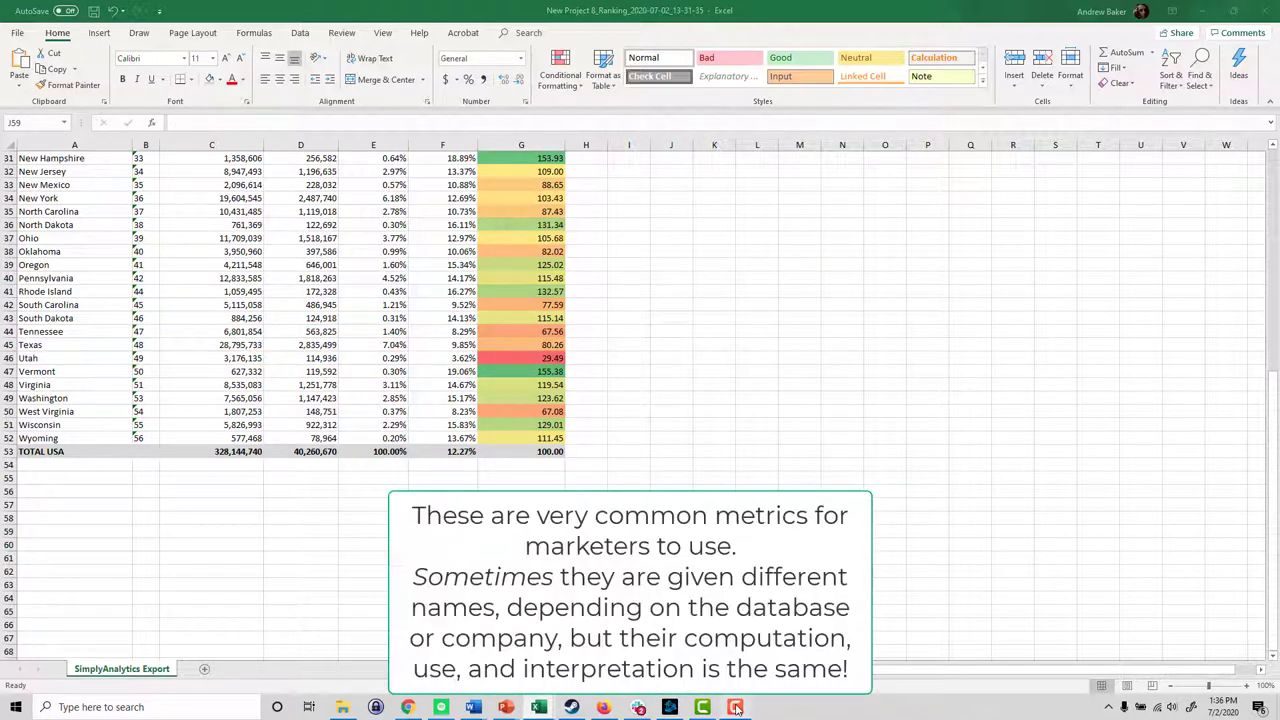